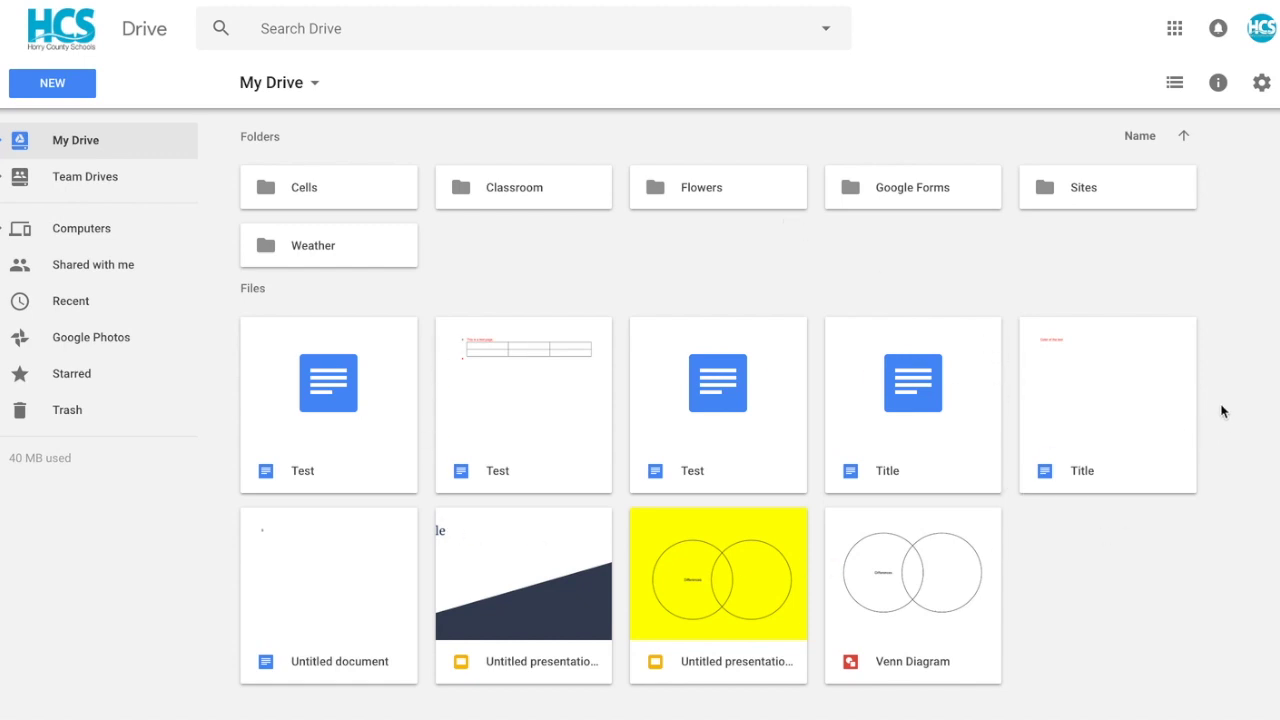
- Move one Title document into Cells, and the Test, Title and Untitled files into Classroom
left_click(1135, 399)
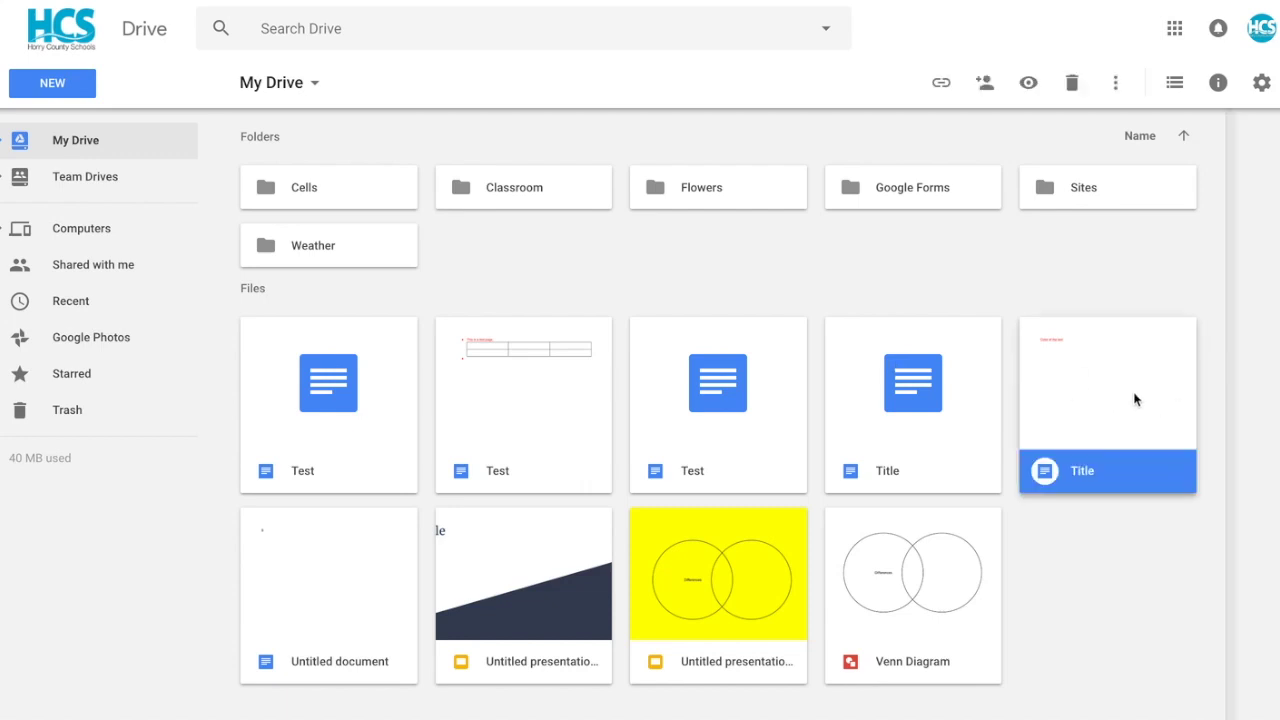
left_click_drag(1135, 399, 346, 197)
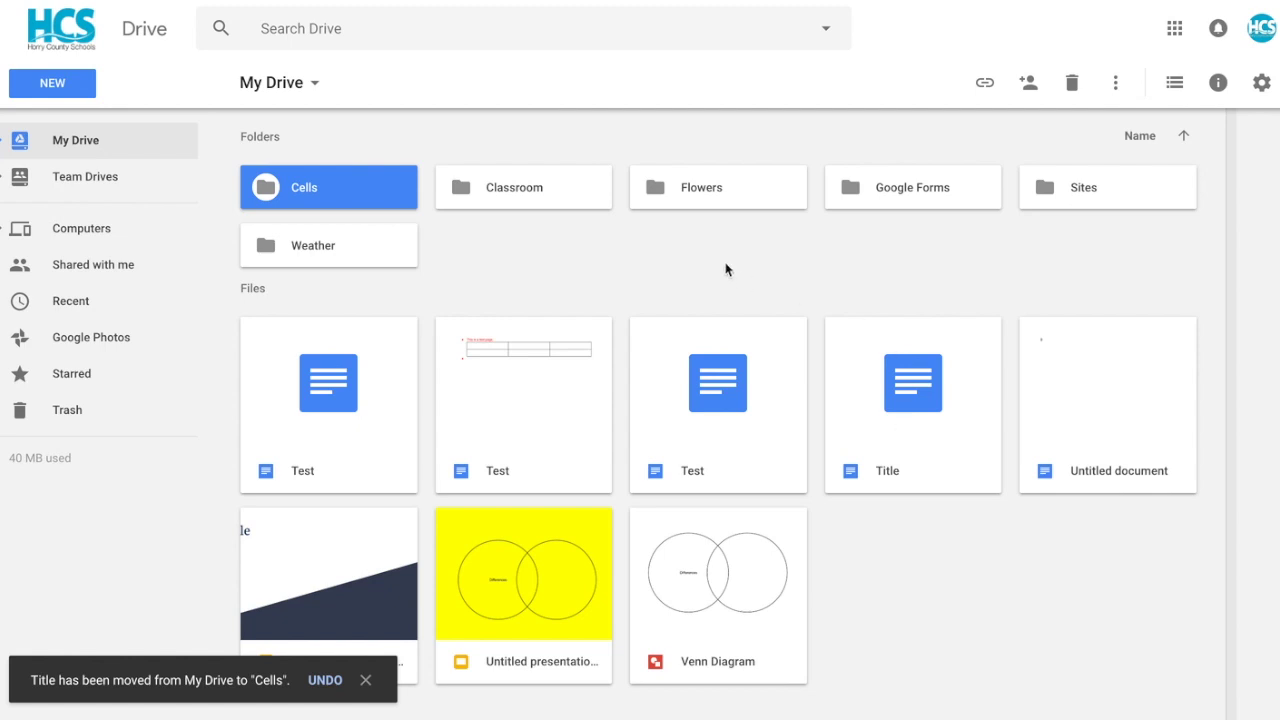
left_click_drag(643, 274, 1045, 449)
left_click_drag(697, 374, 519, 204)
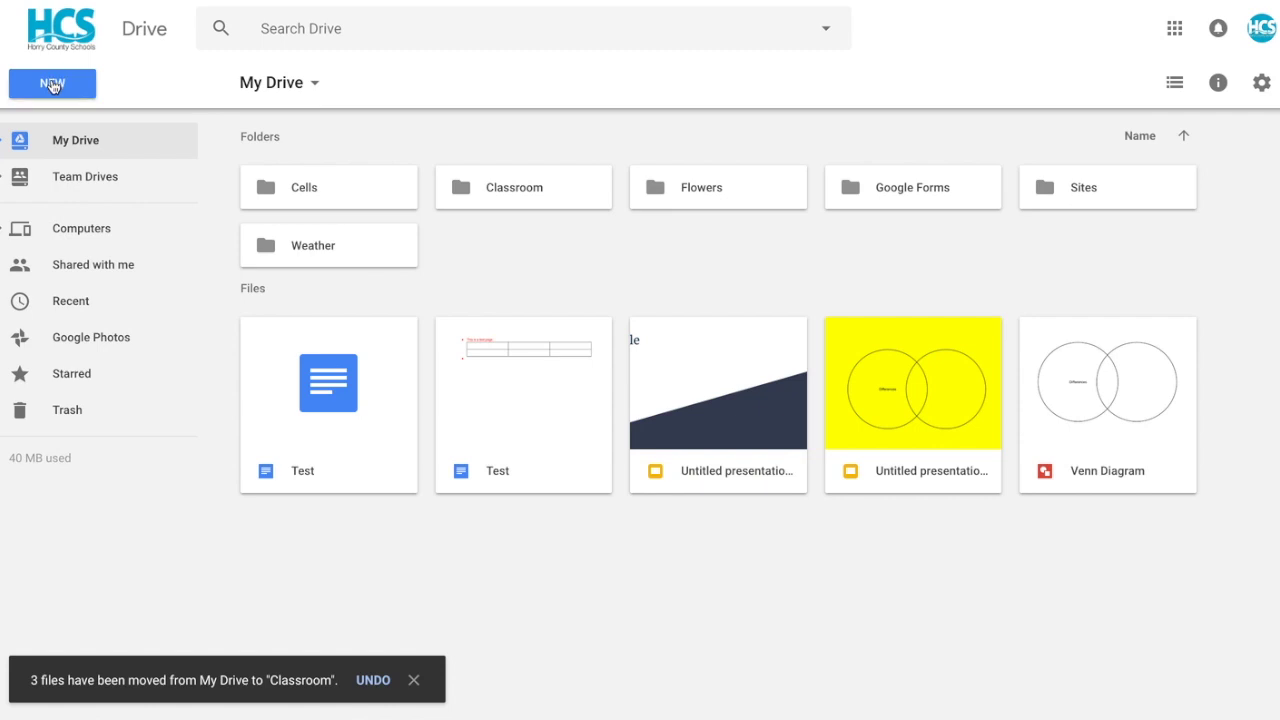
- Begin a new folder from the NEW menu, bringing up the 'Untitled folder' naming dialog
left_click(88, 95)
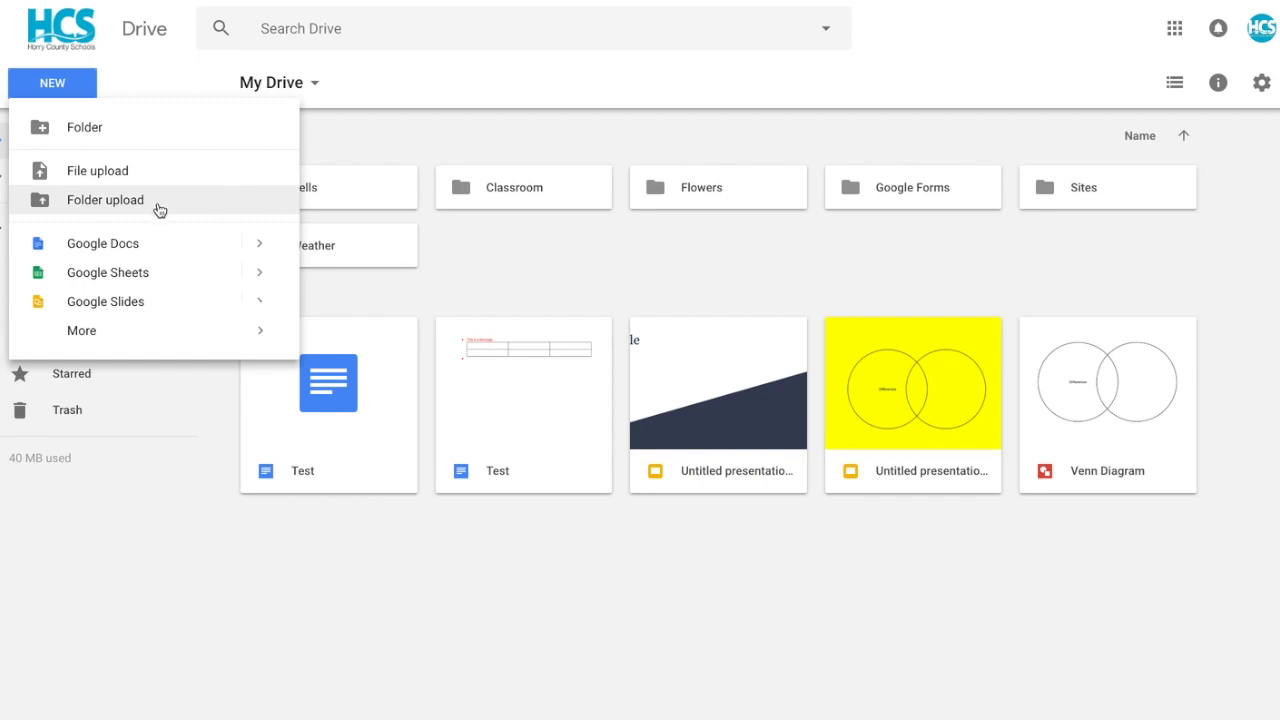
mouse_move(129, 335)
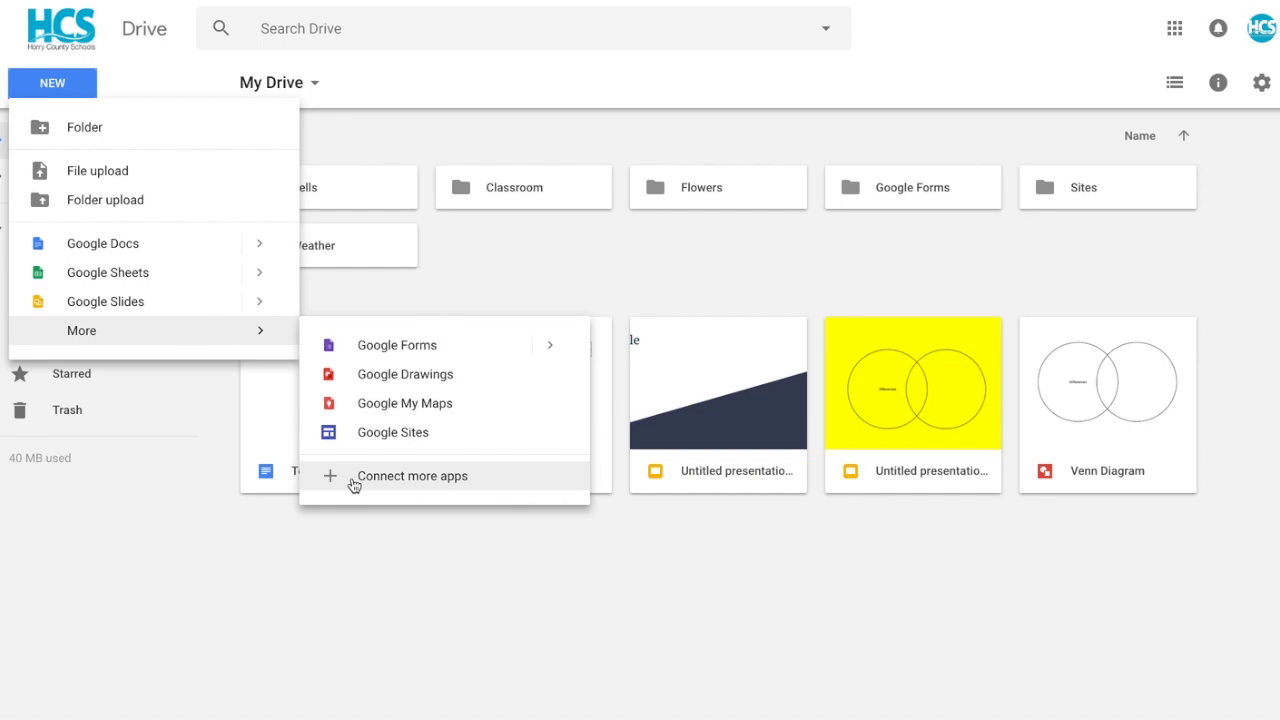
left_click(108, 131)
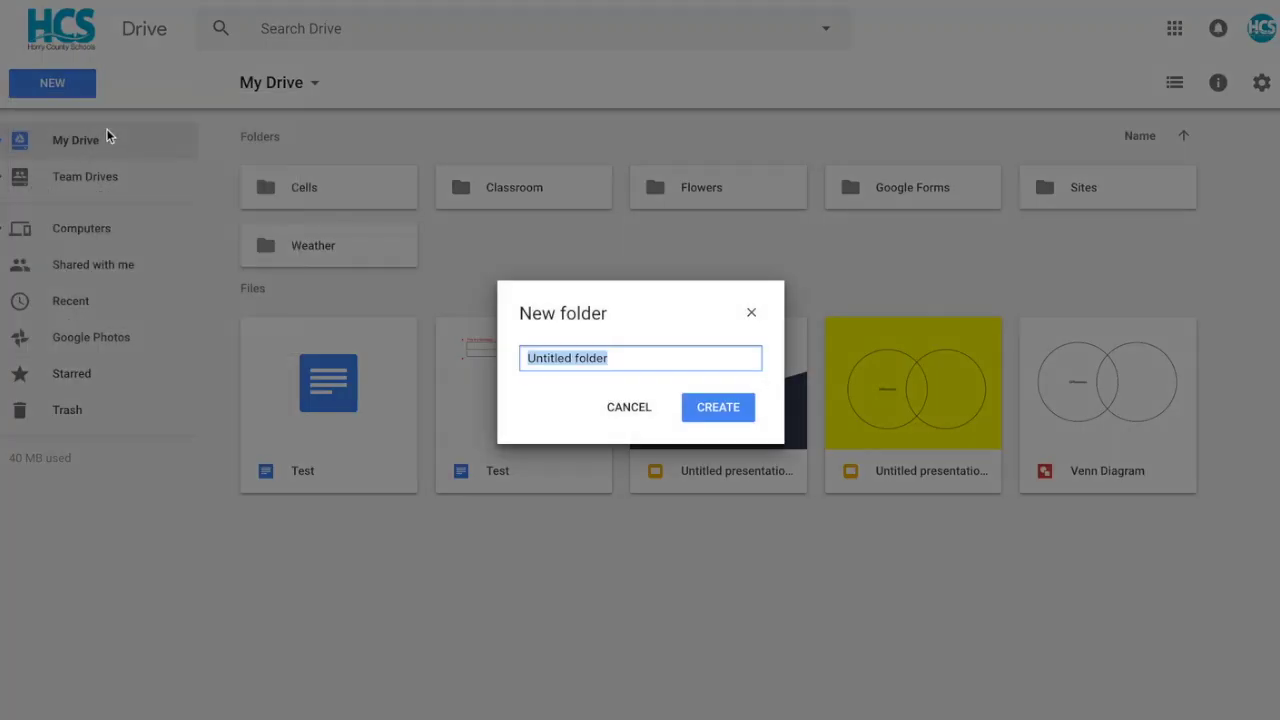
- Create a folder named 'Test for video' and move the Test document into it
type("Test for video")
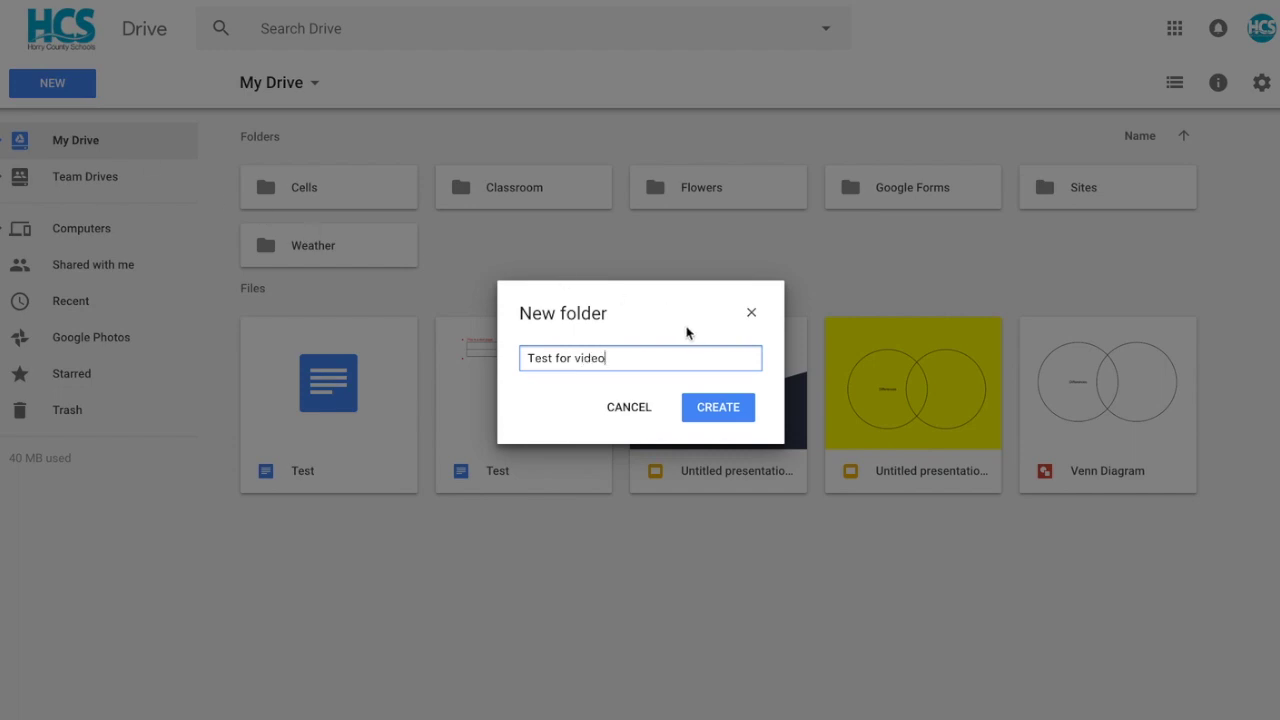
left_click(716, 407)
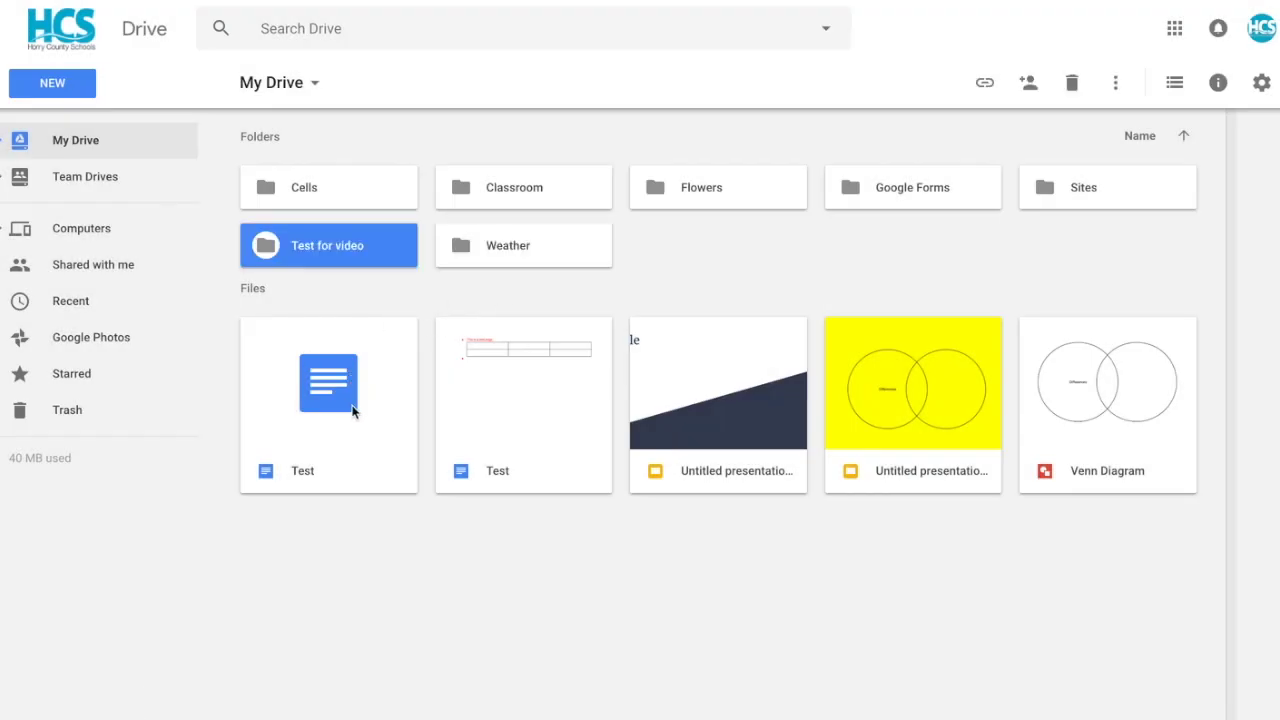
left_click(352, 410)
left_click_drag(352, 410, 342, 252)
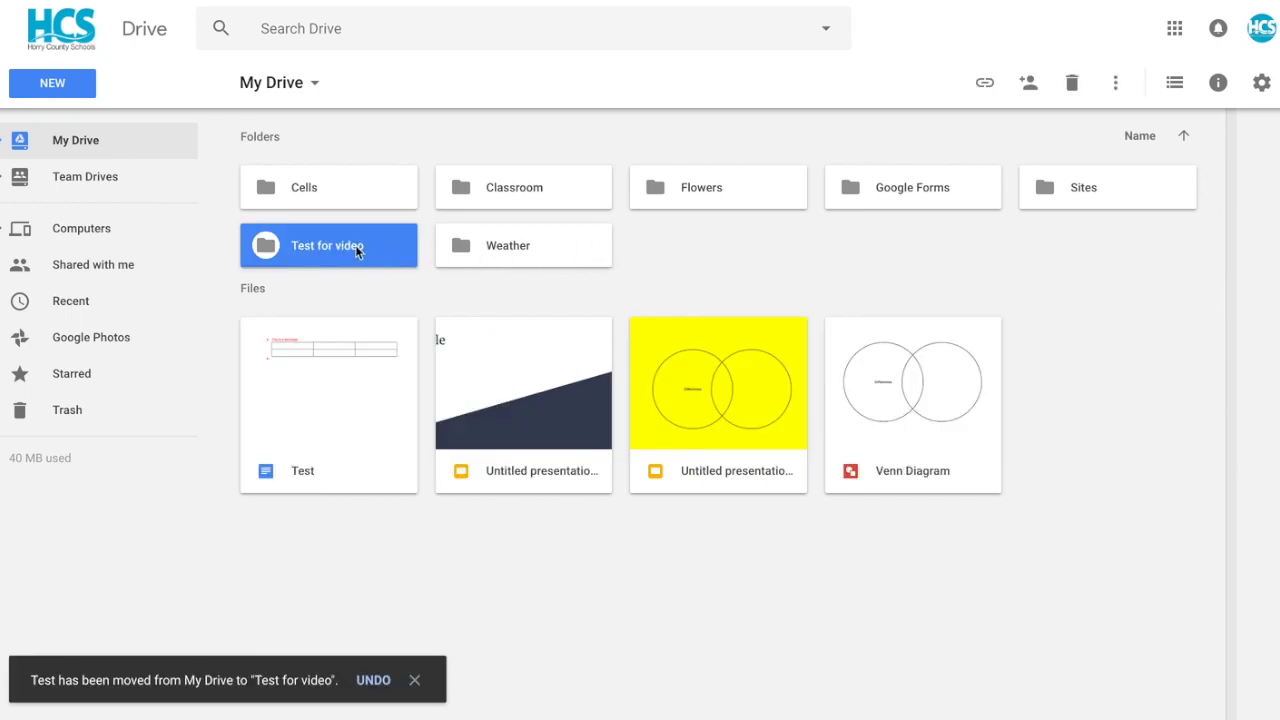
right_click(358, 251)
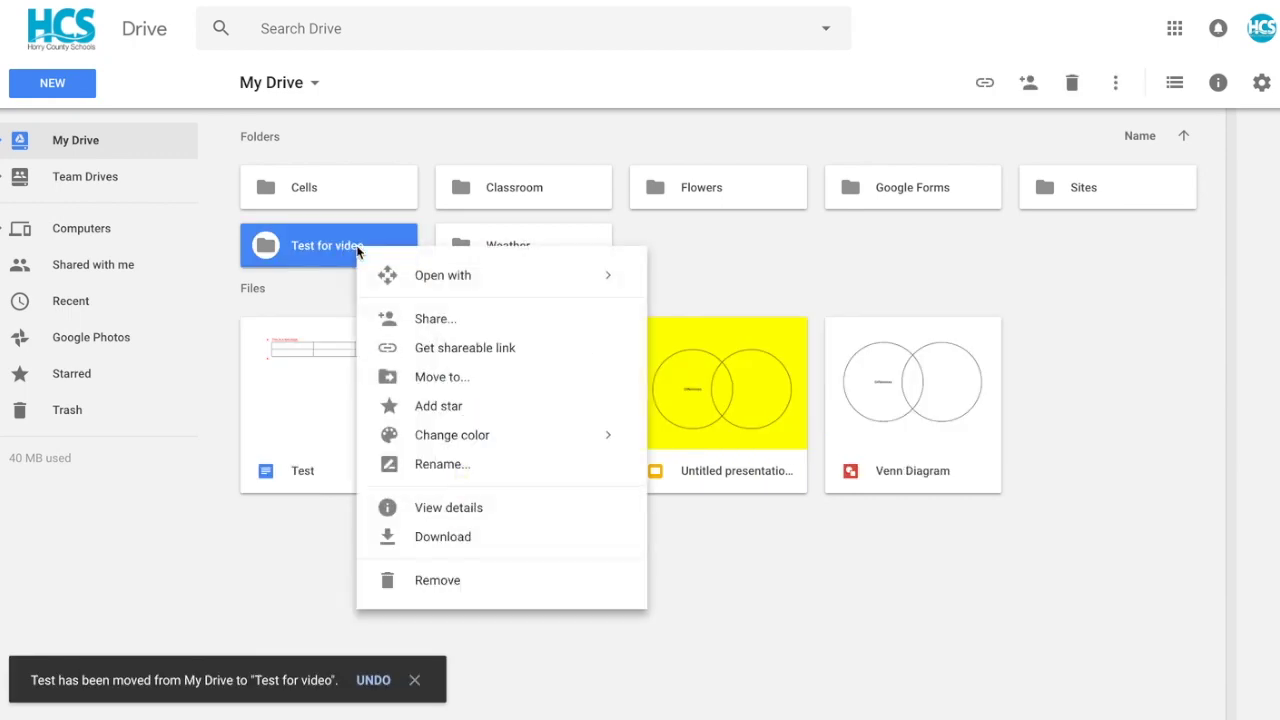
- Color the Test for video folder light green and switch My Drive to list view
mouse_move(458, 444)
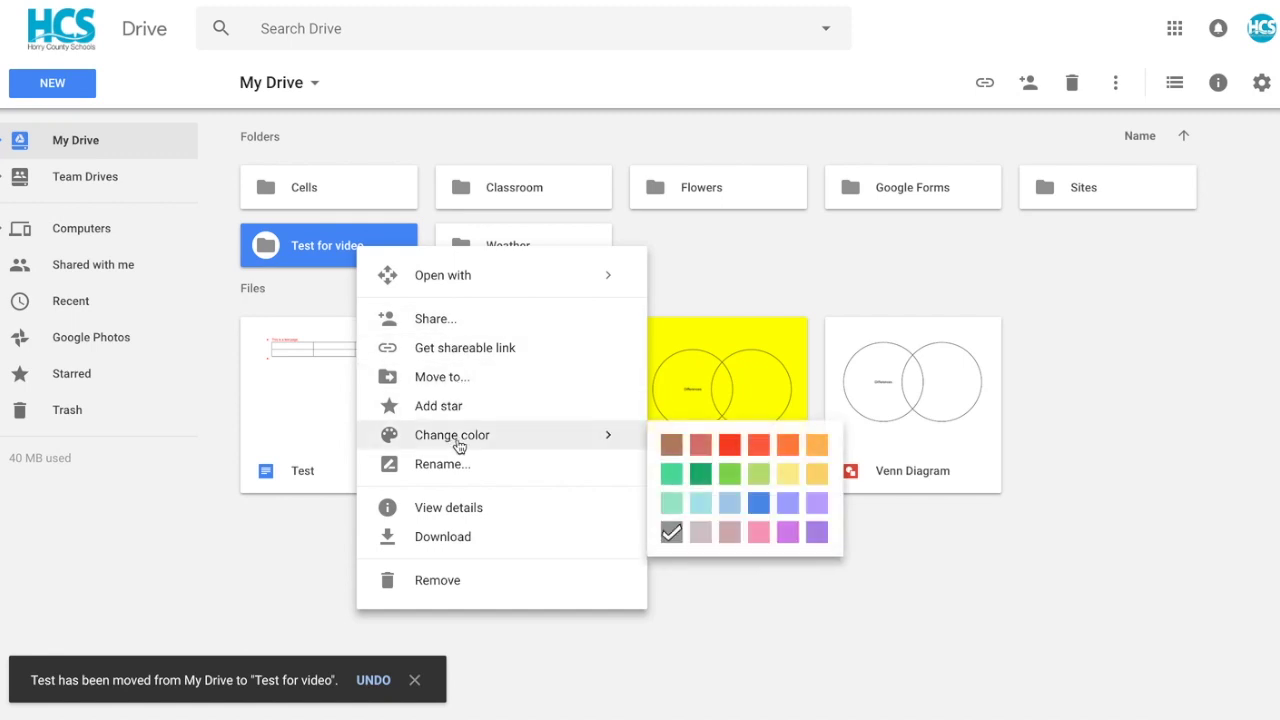
left_click(760, 476)
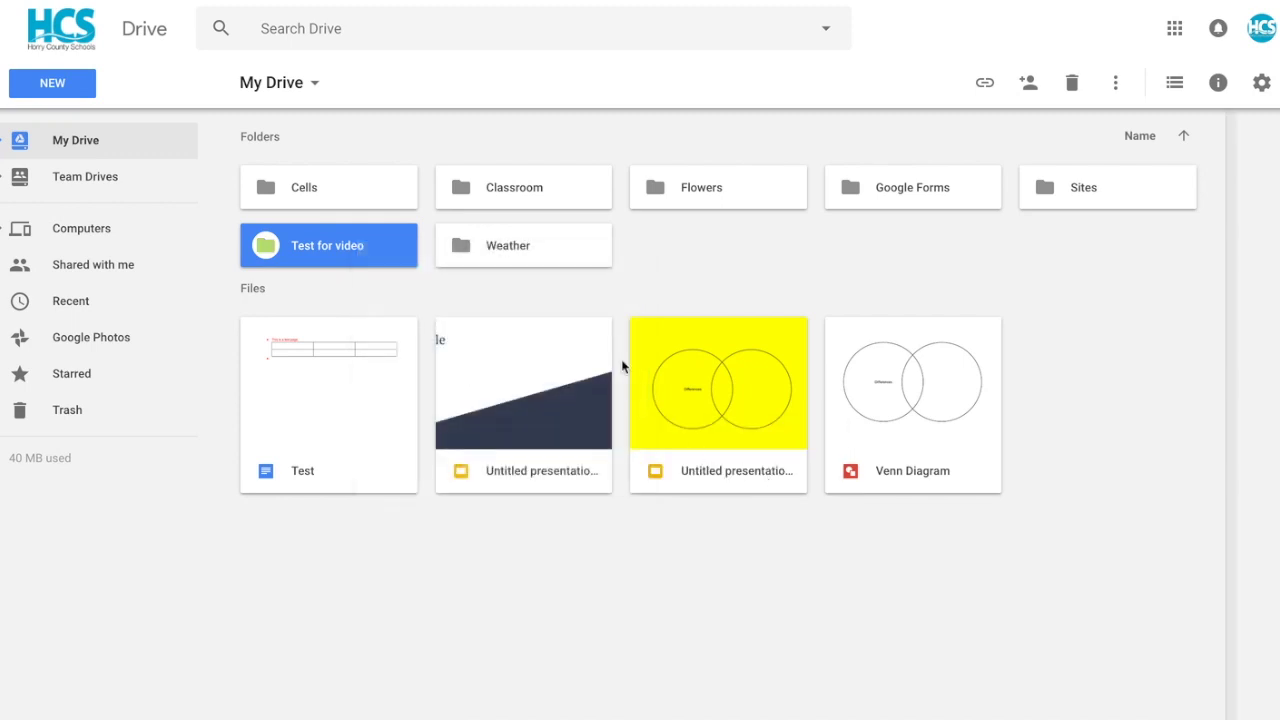
left_click(706, 286)
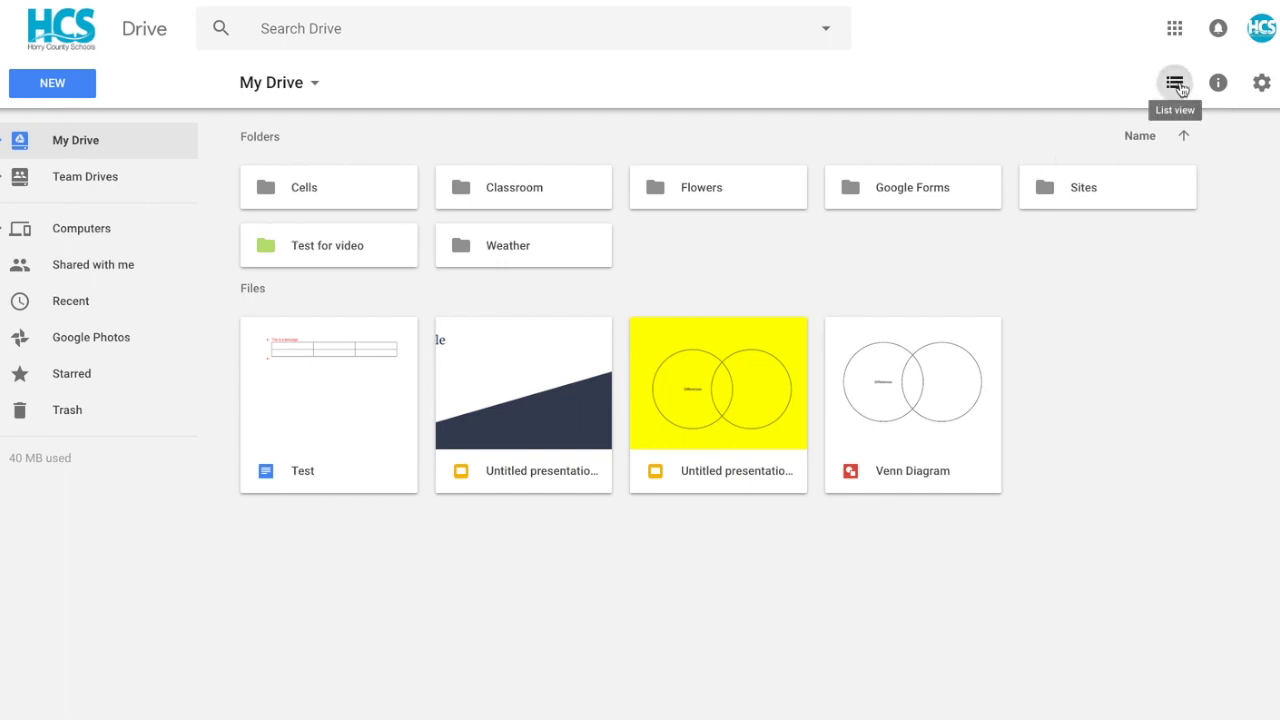
left_click(1176, 84)
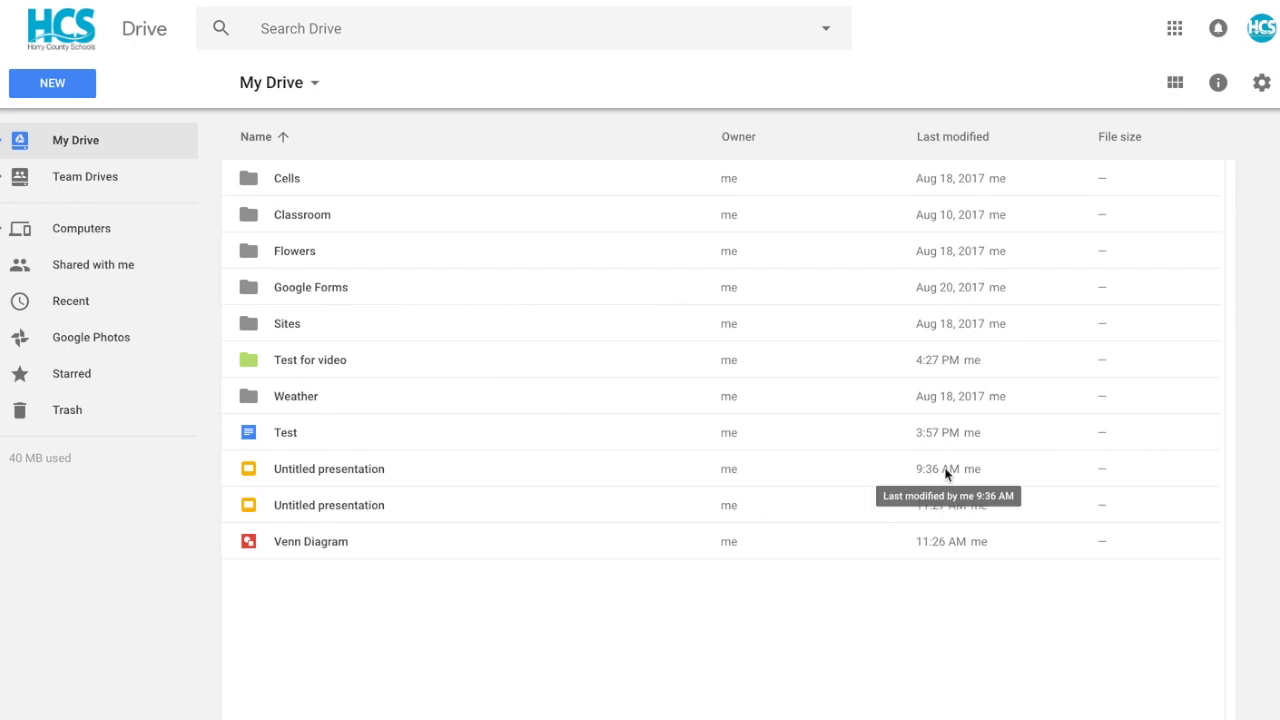
- Set Drive's display density to Compact in Settings and close the dialog
left_click(1263, 86)
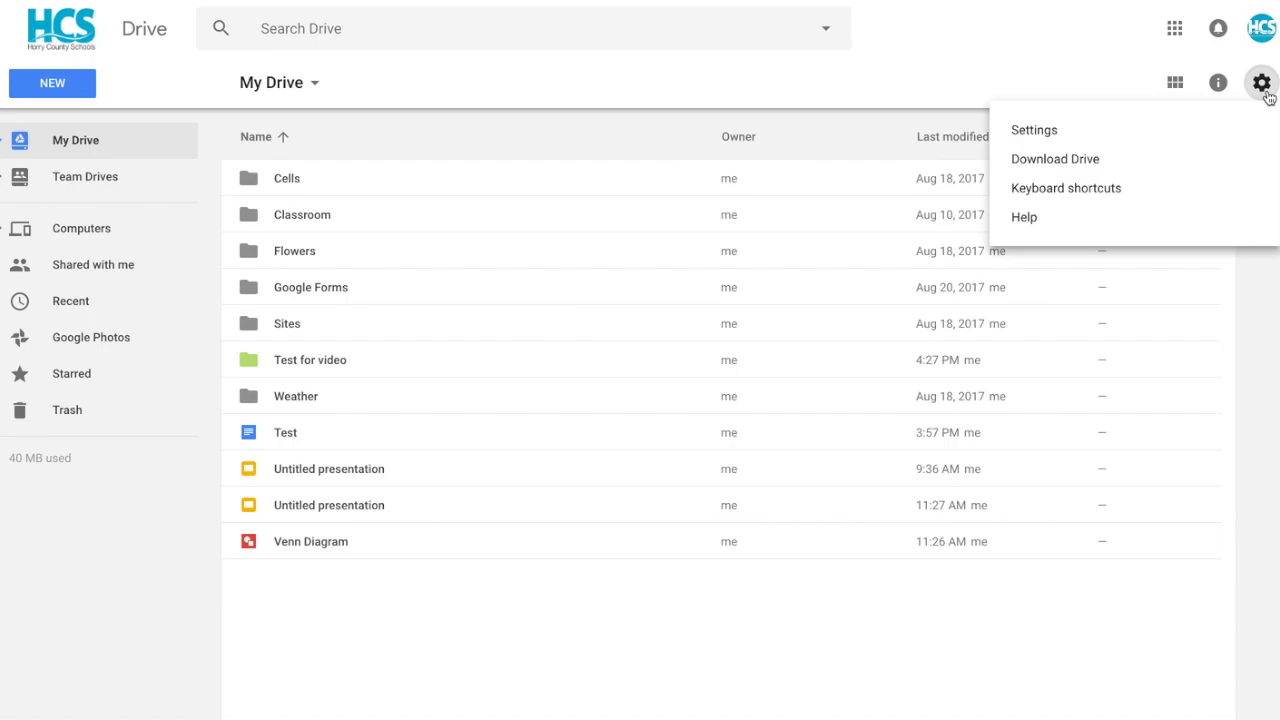
left_click(1051, 137)
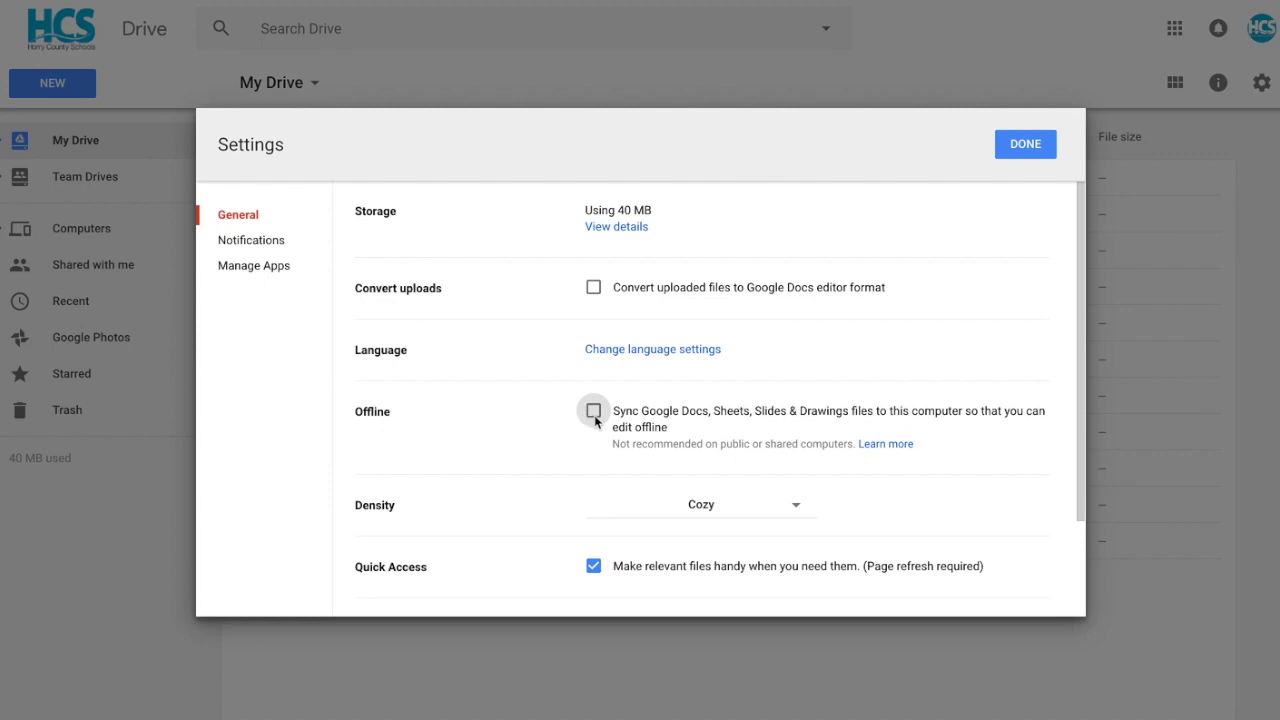
left_click(792, 510)
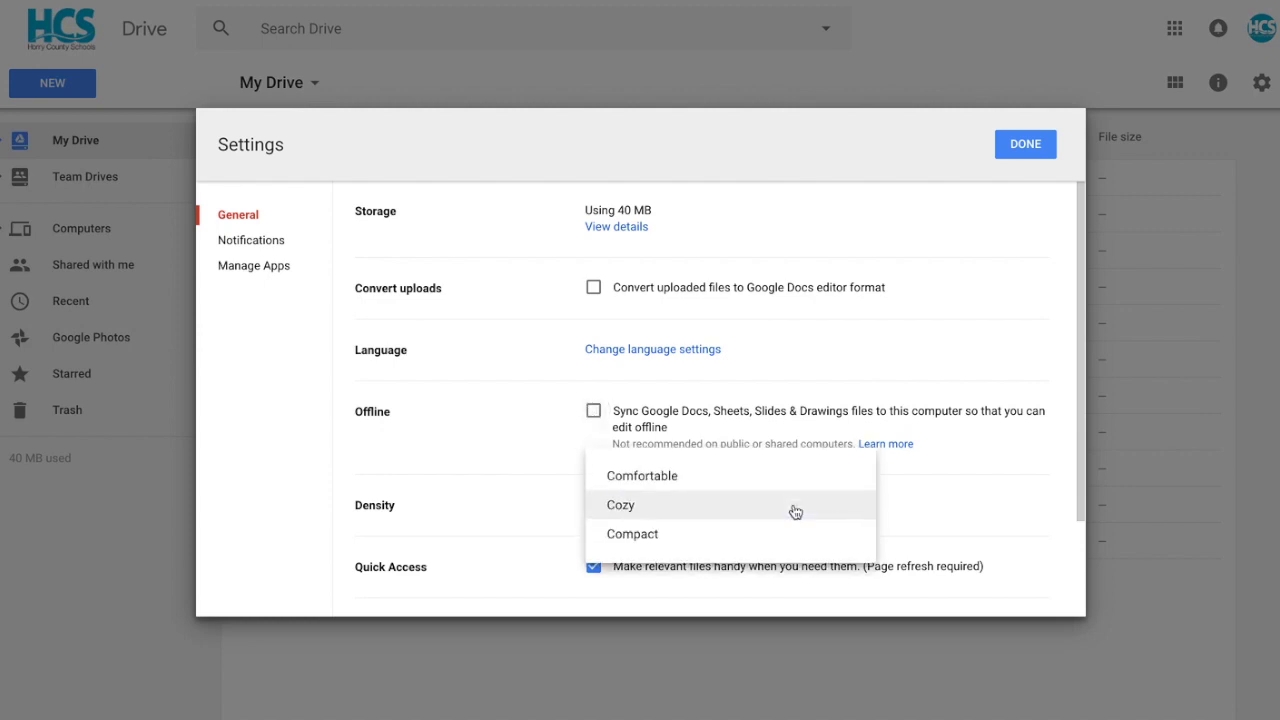
left_click(658, 536)
left_click(1040, 154)
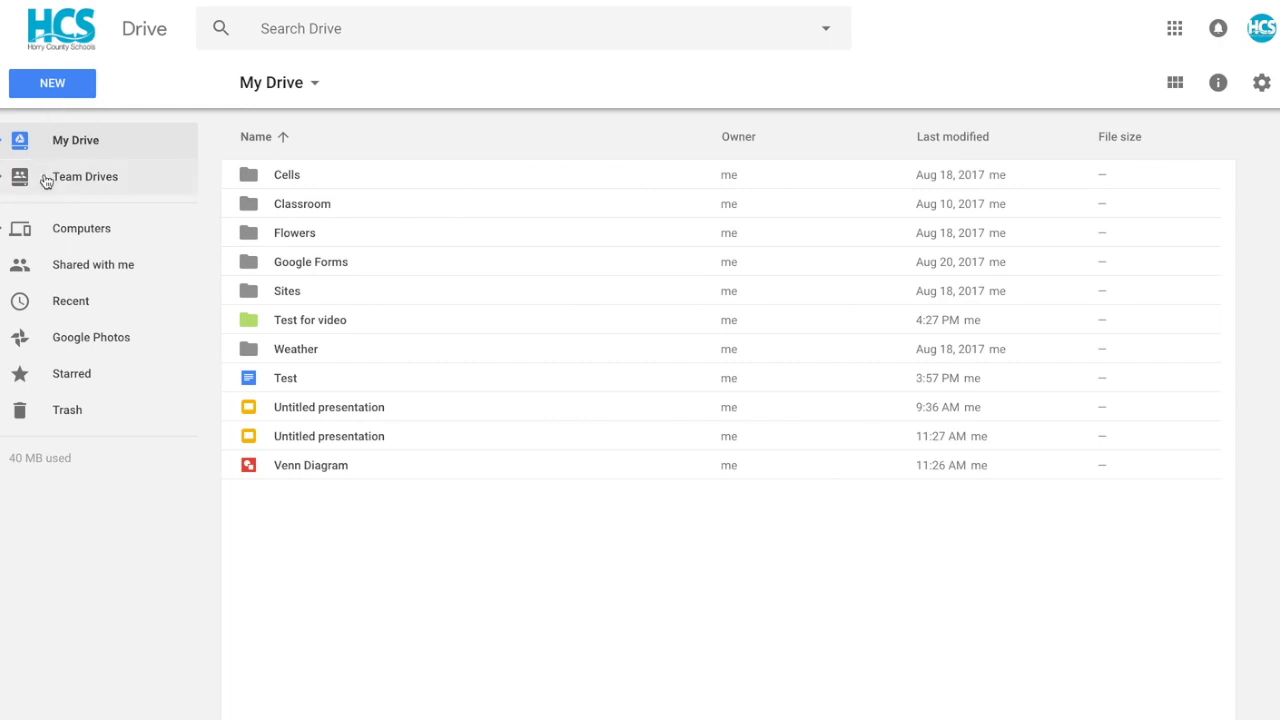
left_click(57, 303)
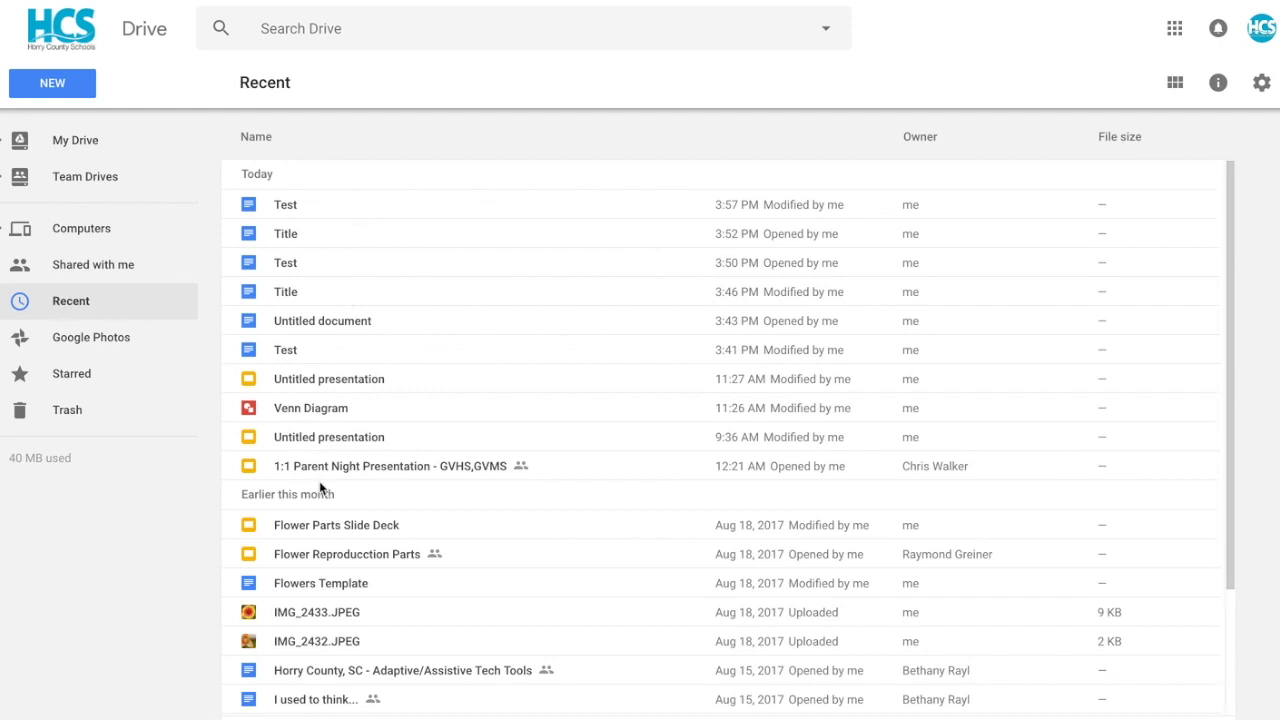
left_click(125, 267)
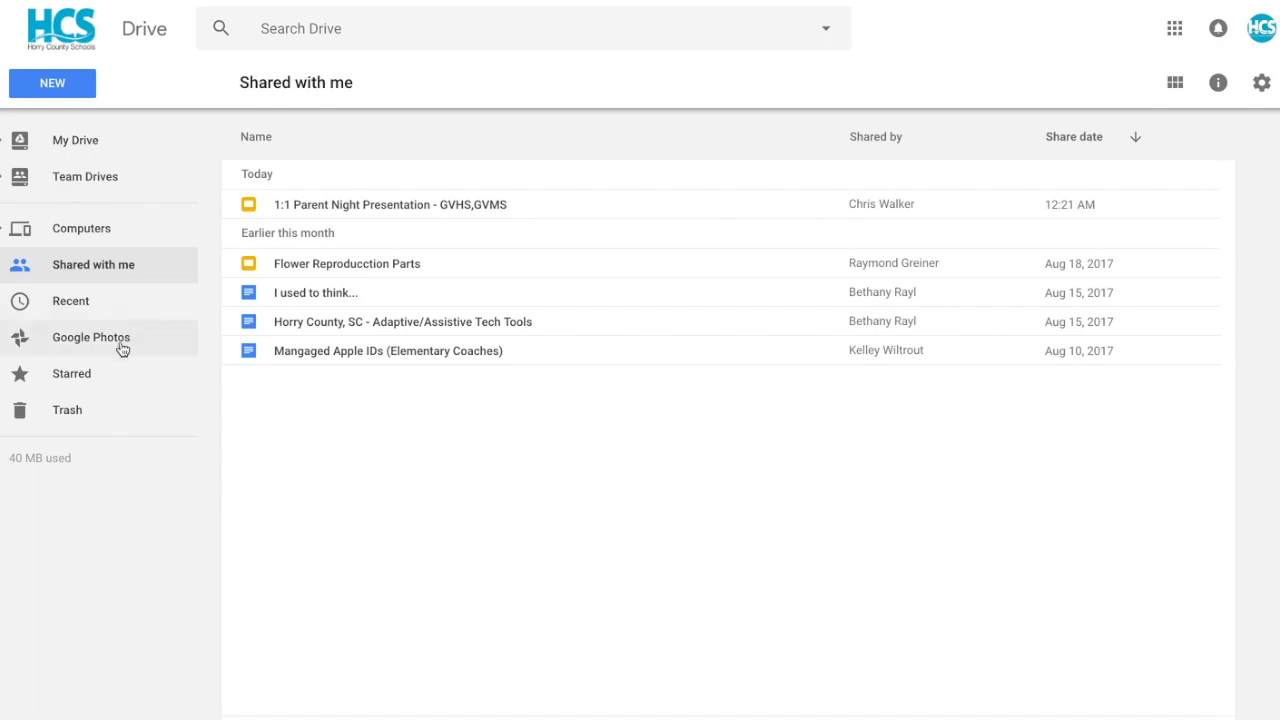
left_click(68, 377)
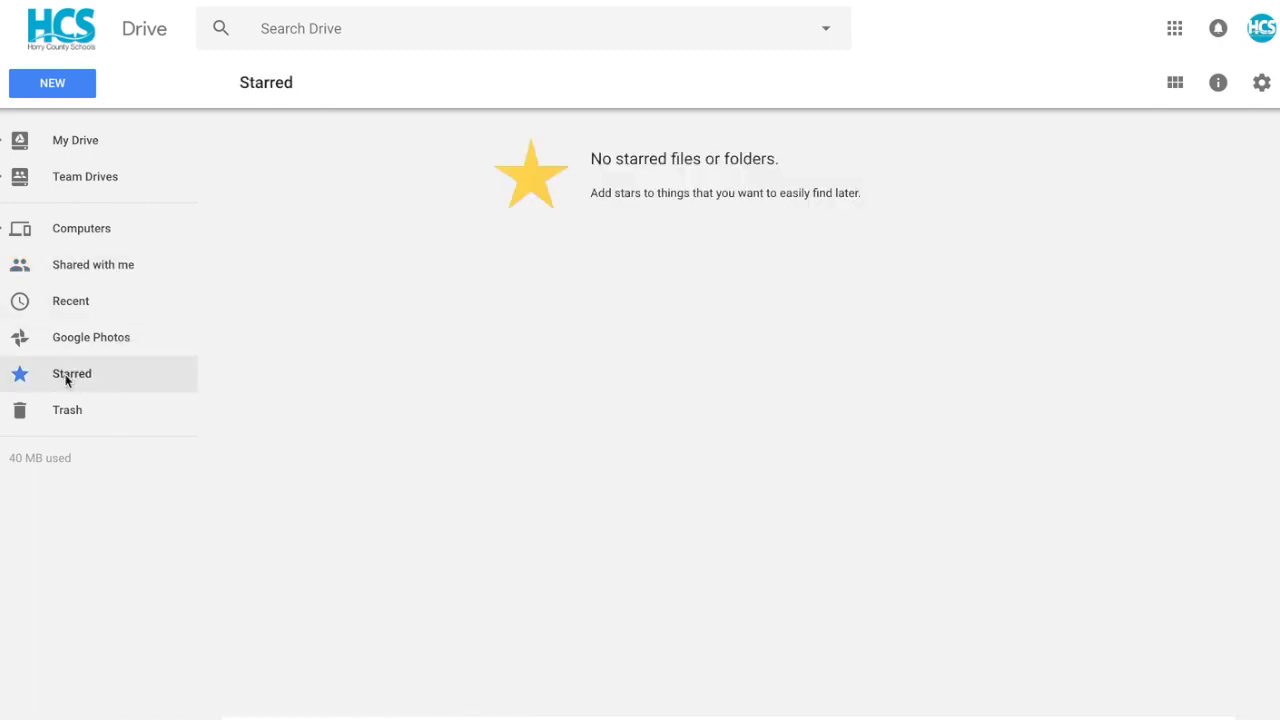
- Add a star to the Test for video folder and confirm it on the Starred page
left_click(77, 141)
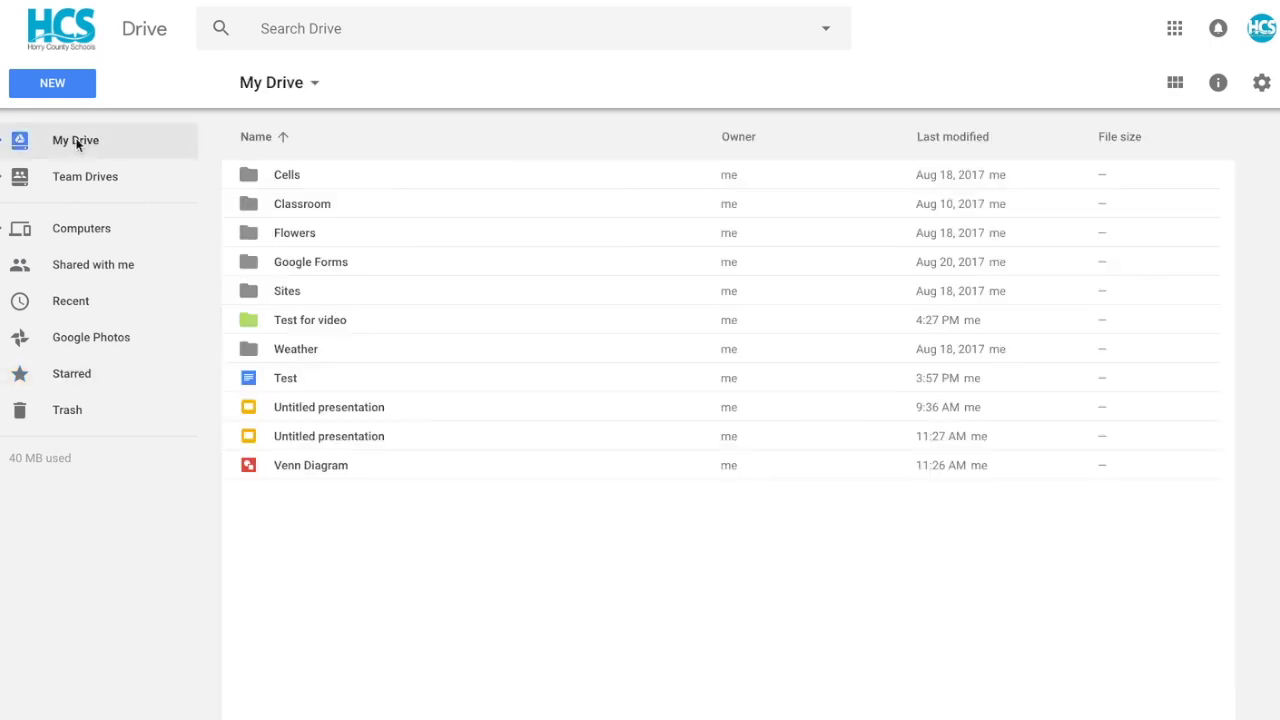
left_click(306, 321)
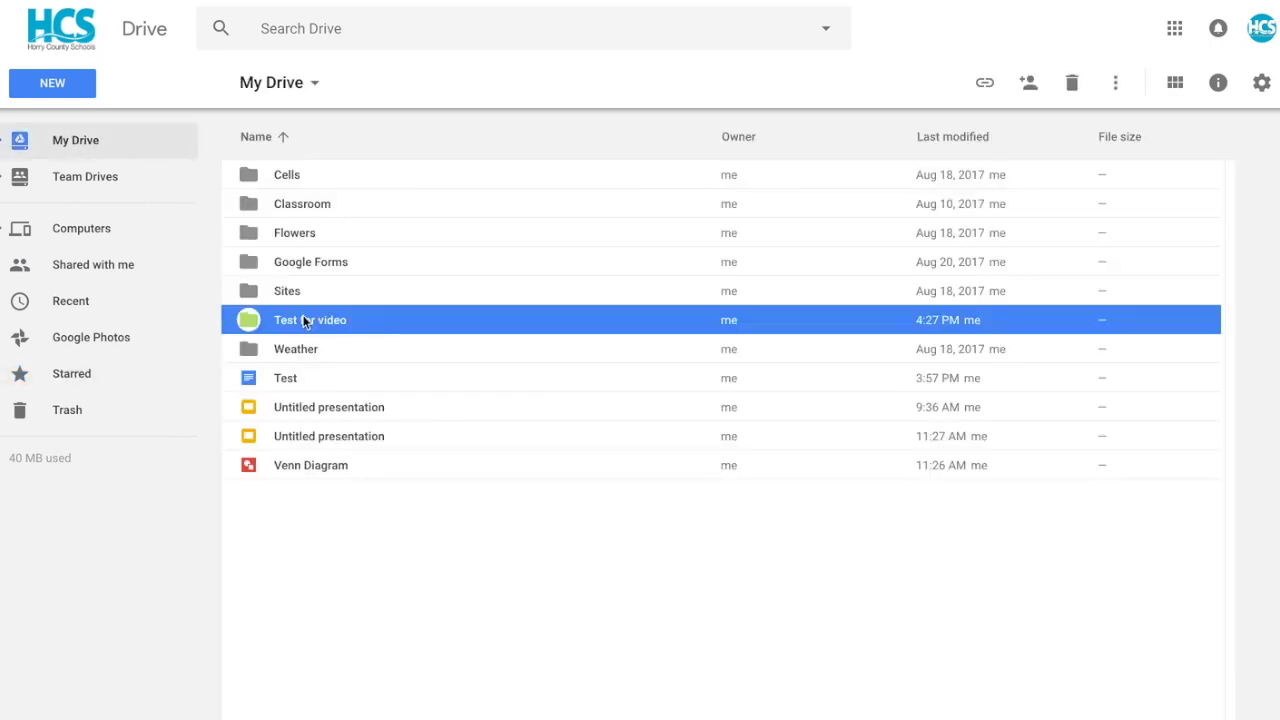
right_click(304, 320)
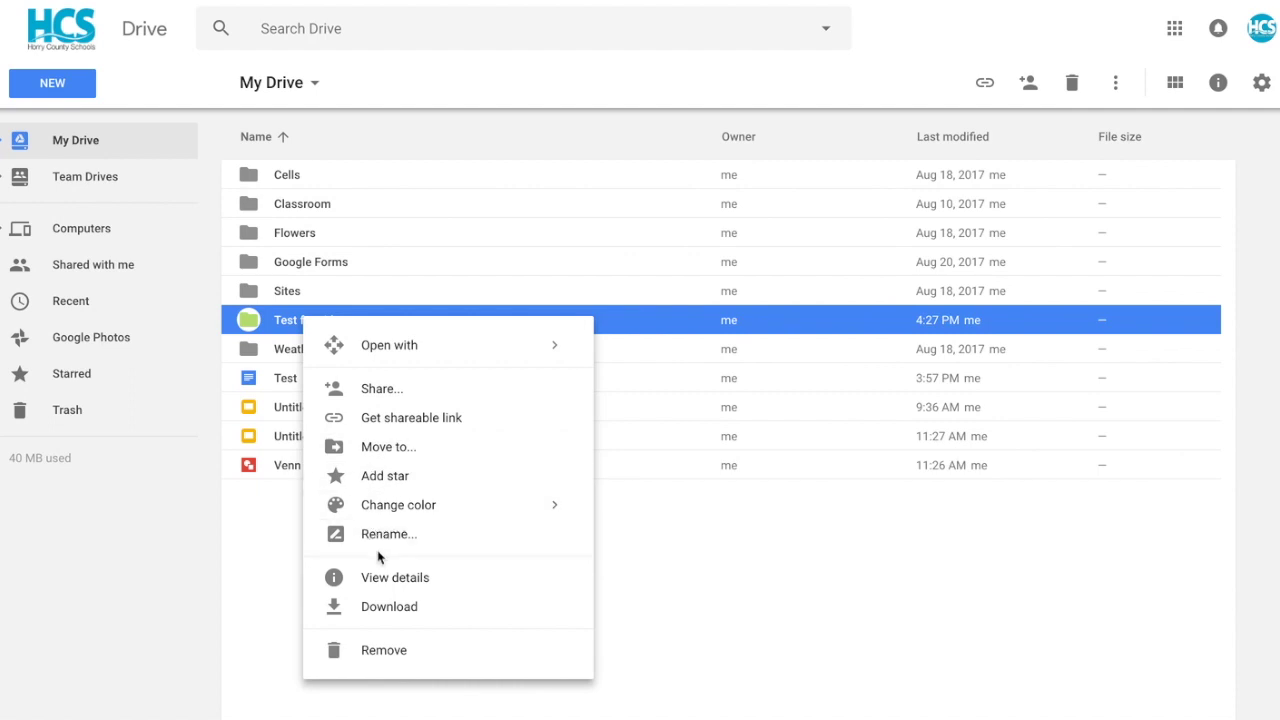
left_click(430, 477)
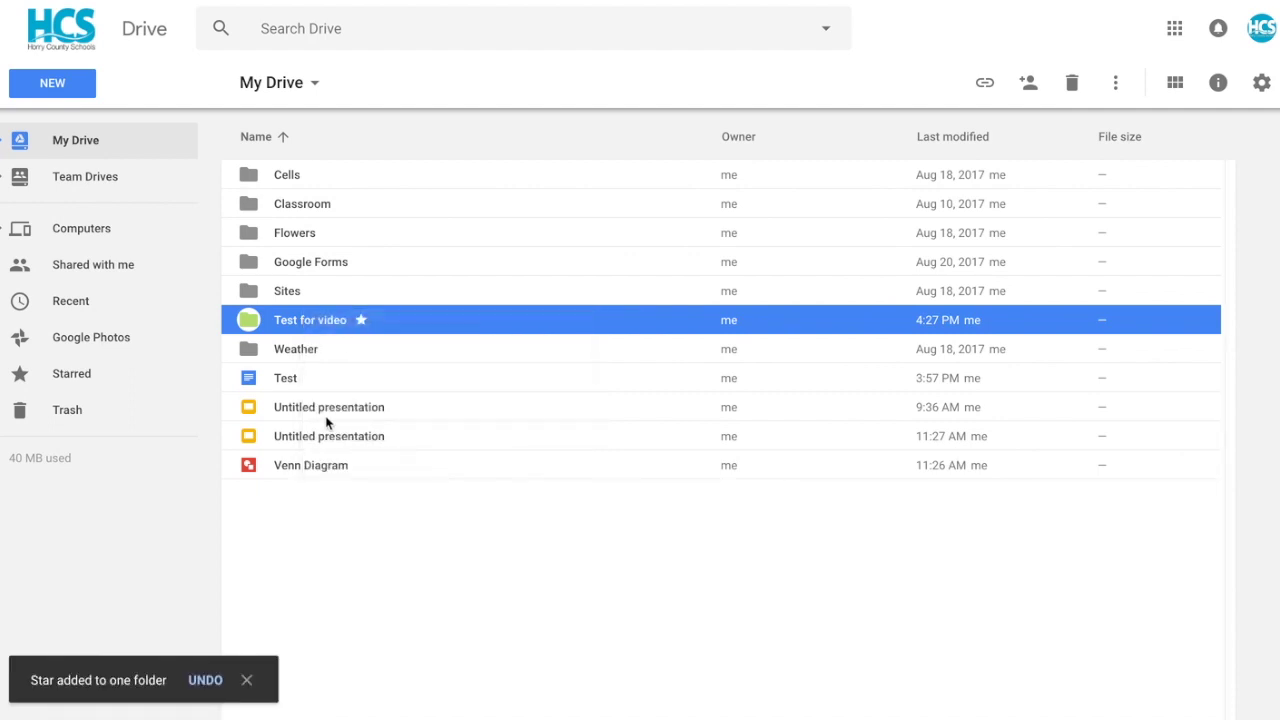
left_click(66, 375)
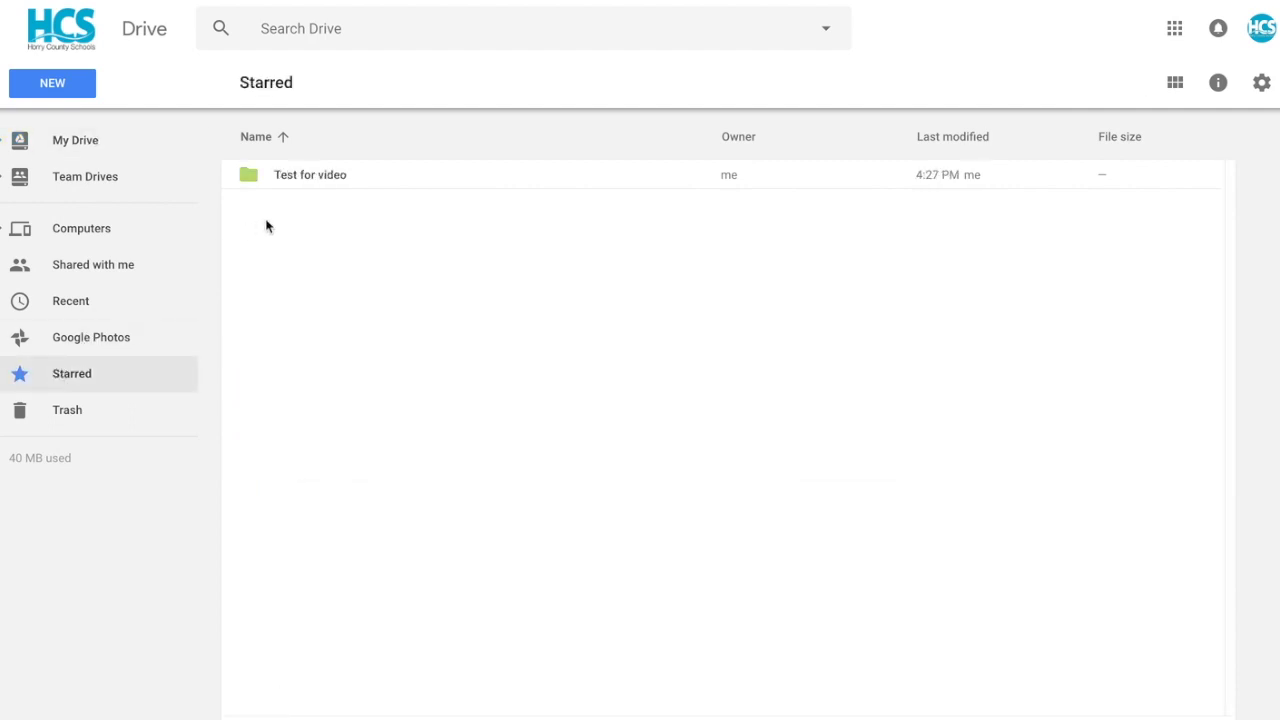
- Delete the Untitled drawing forever from Trash, then go back to My Drive
left_click(72, 414)
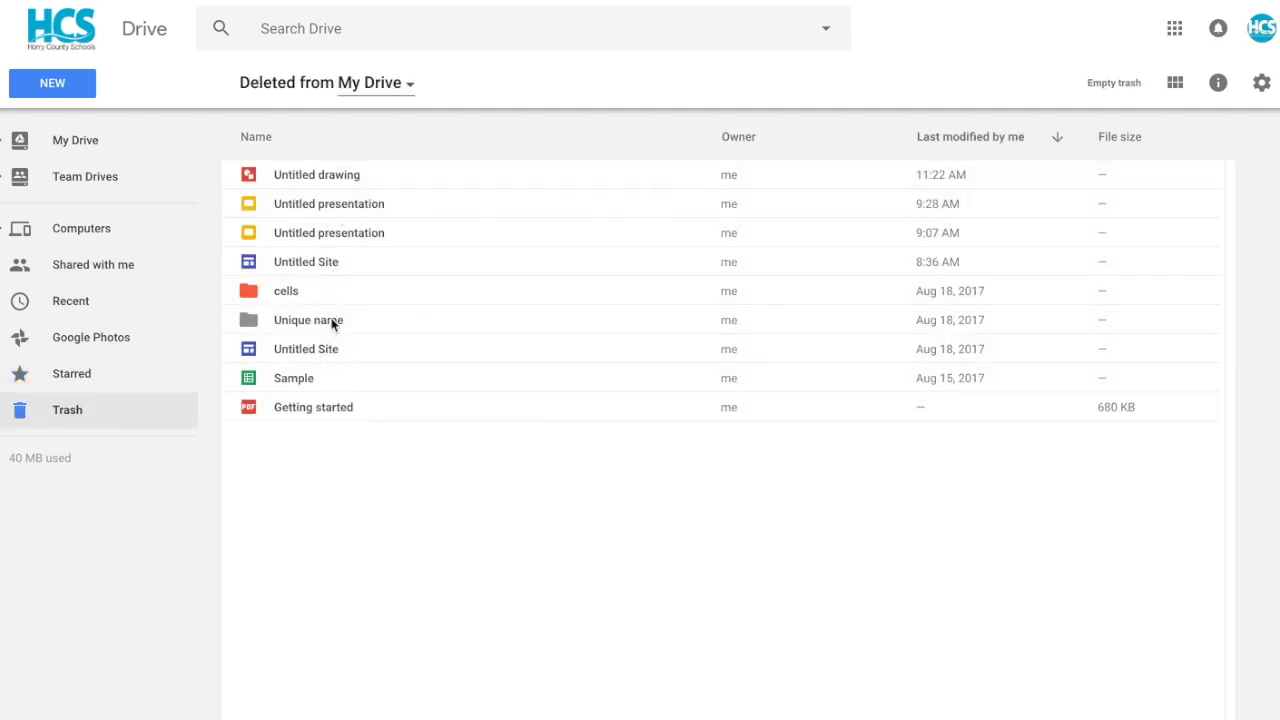
left_click(334, 180)
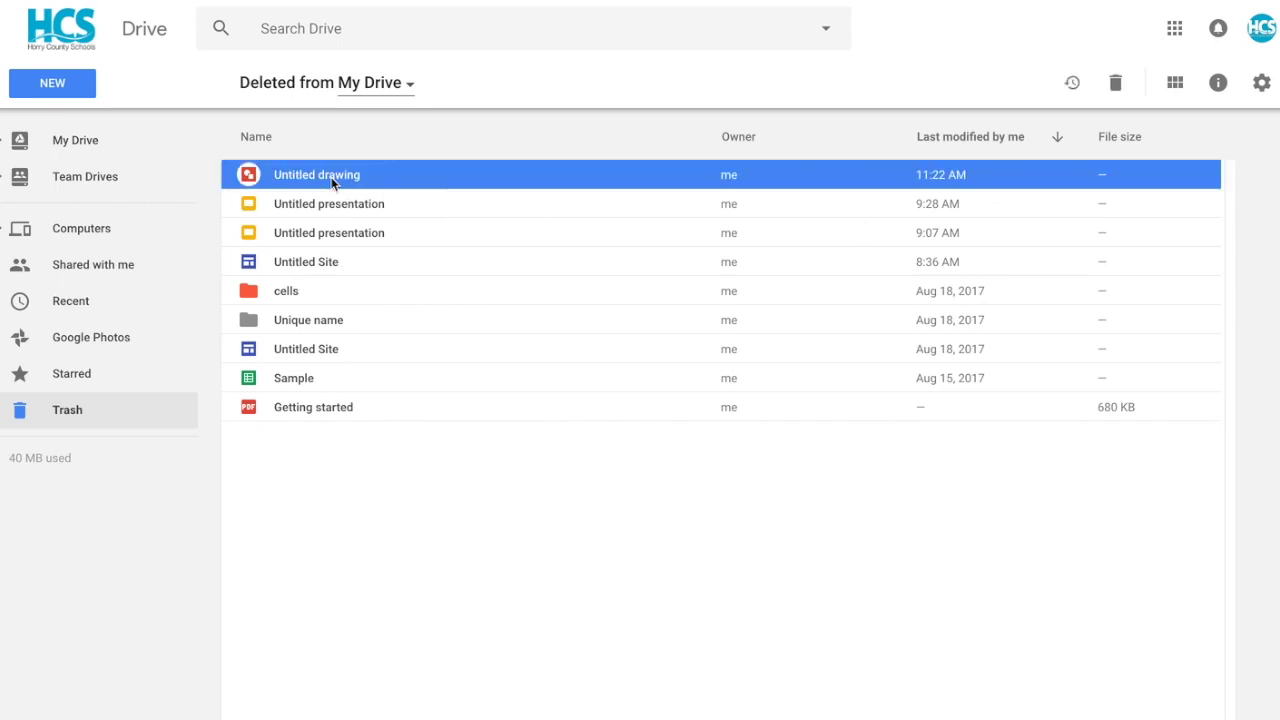
right_click(332, 181)
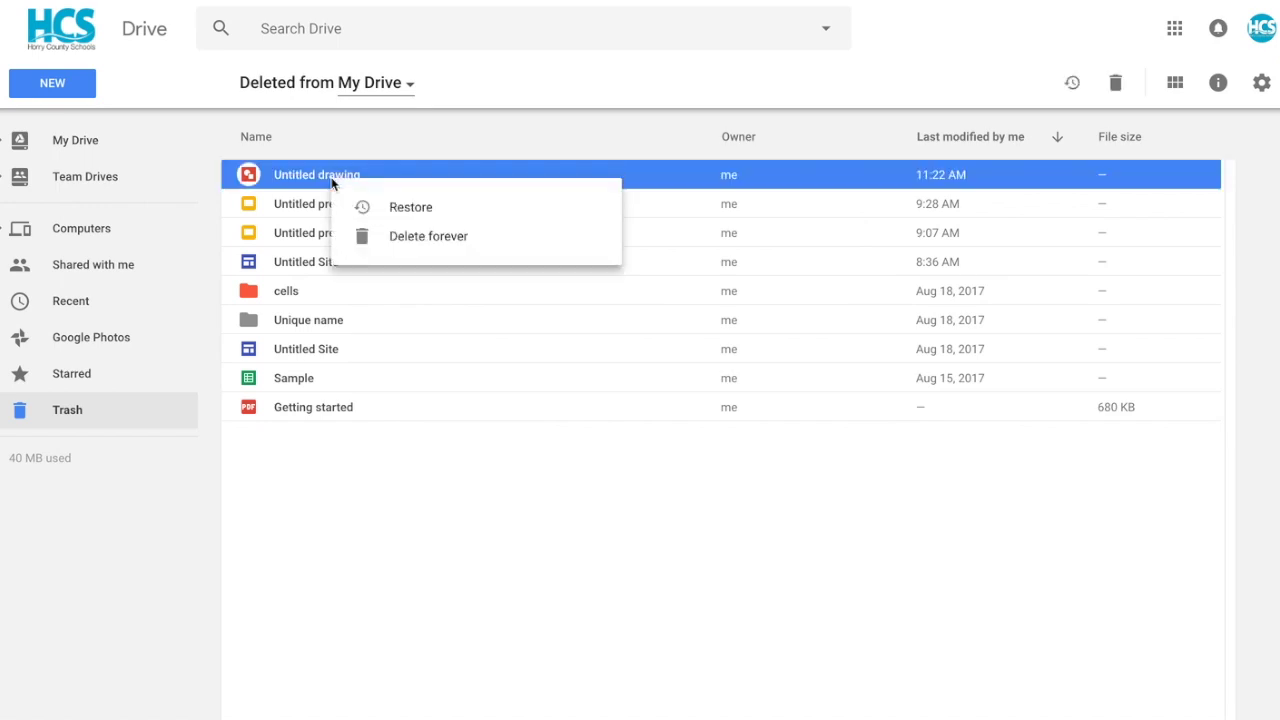
left_click(455, 235)
left_click(662, 418)
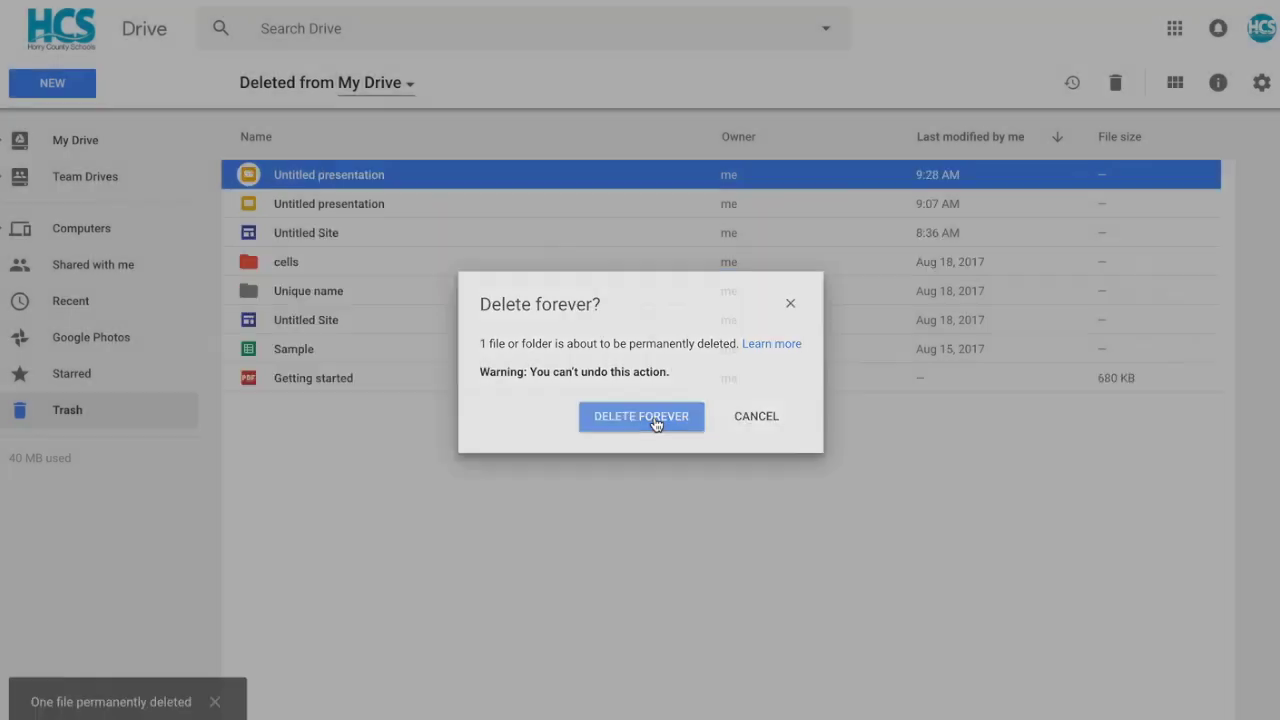
left_click(47, 460)
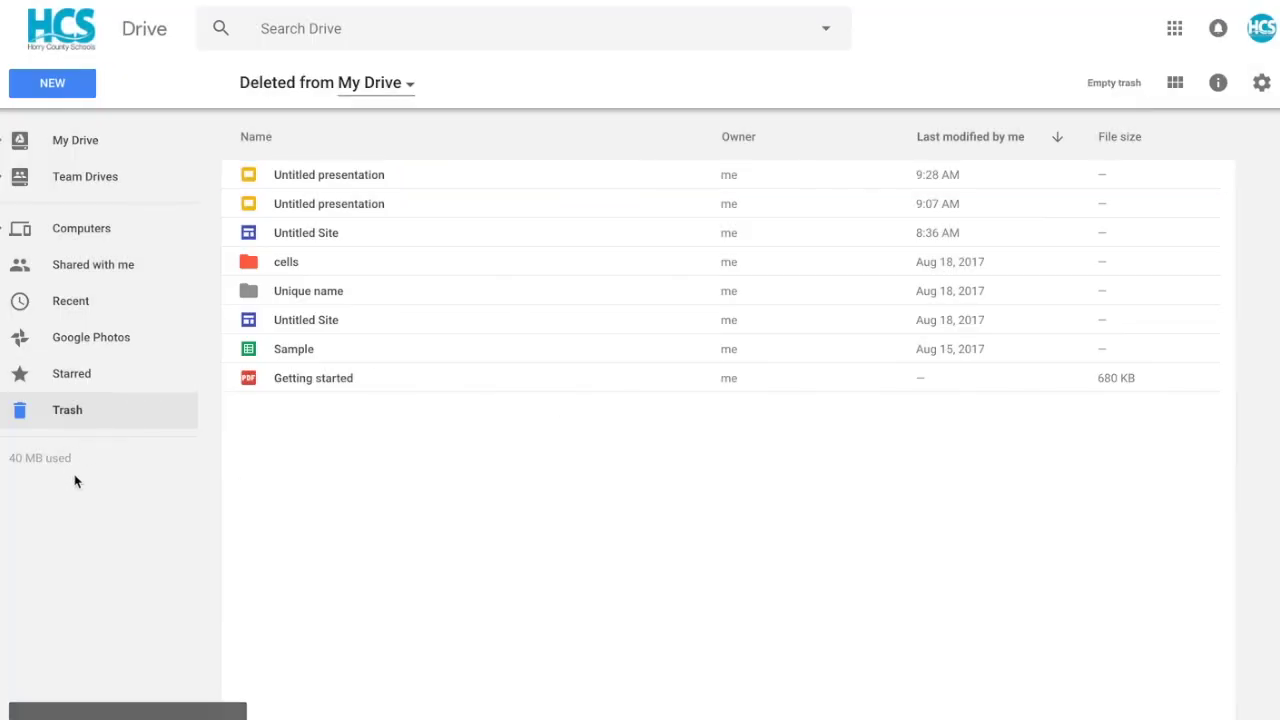
left_click(75, 139)
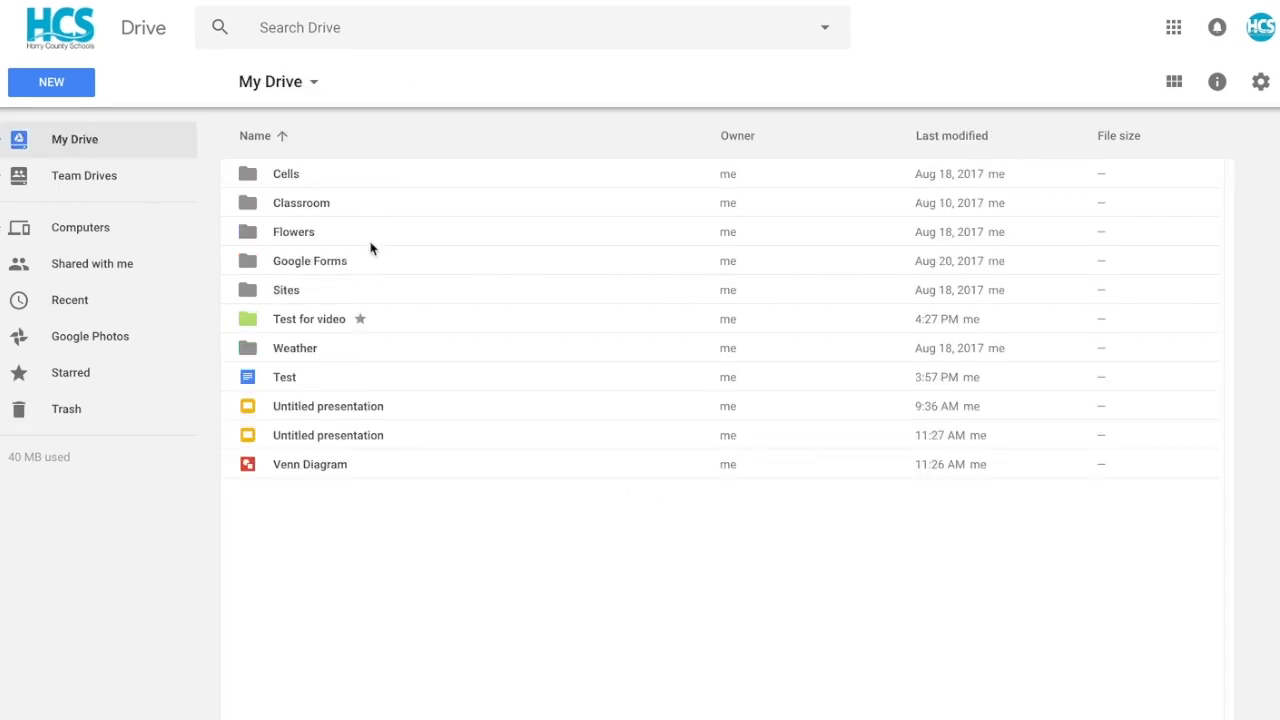
- Turn on a shareable link for Classroom, keeping school-domain 'can view' access
left_click(309, 205)
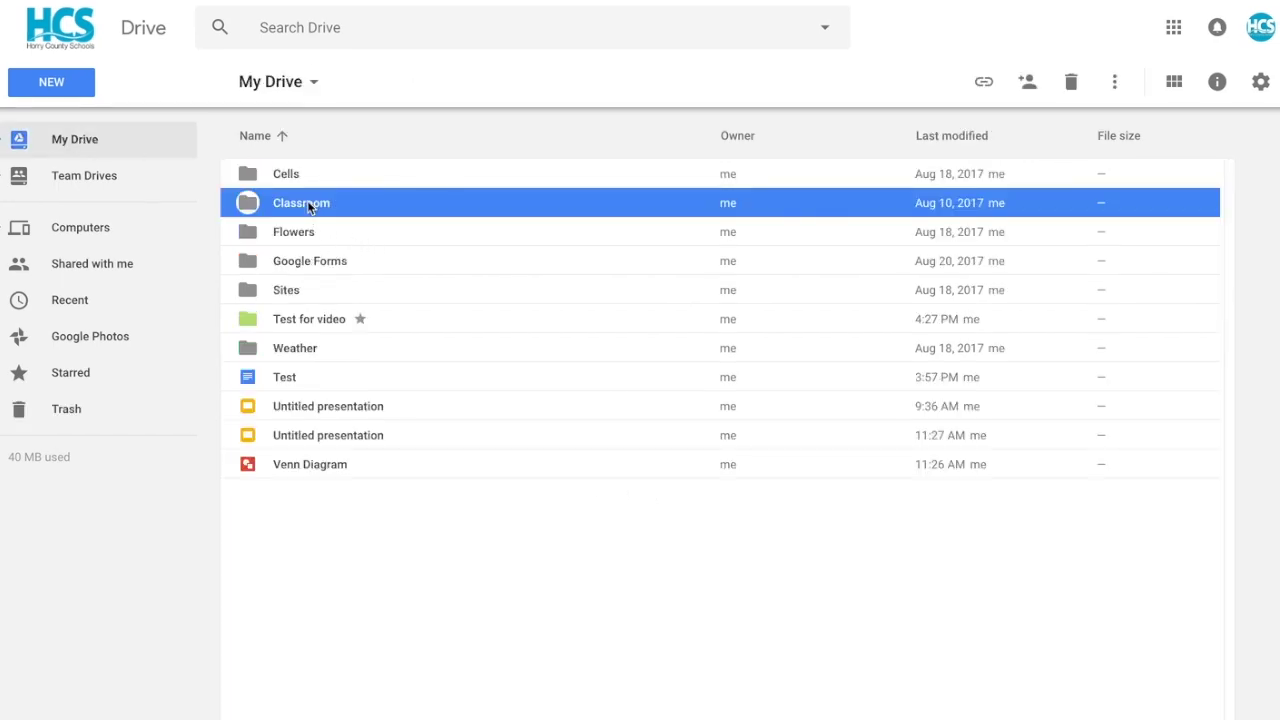
left_click(1027, 84)
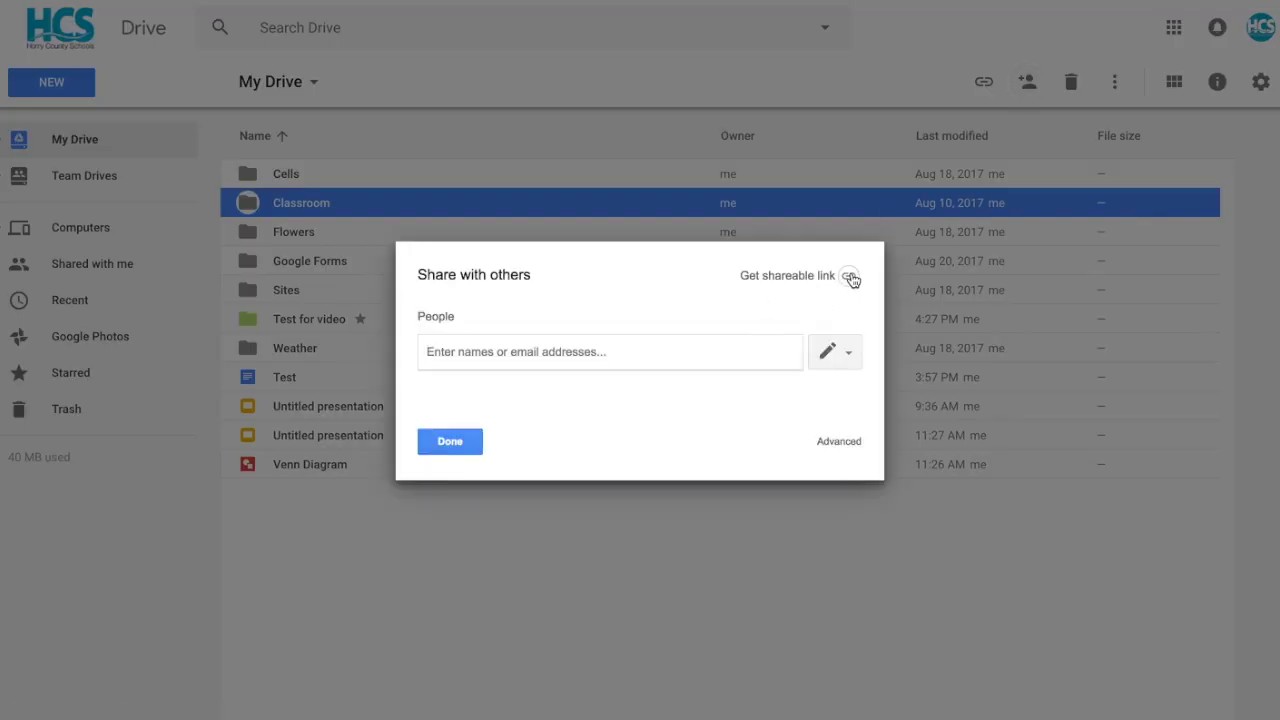
left_click(849, 277)
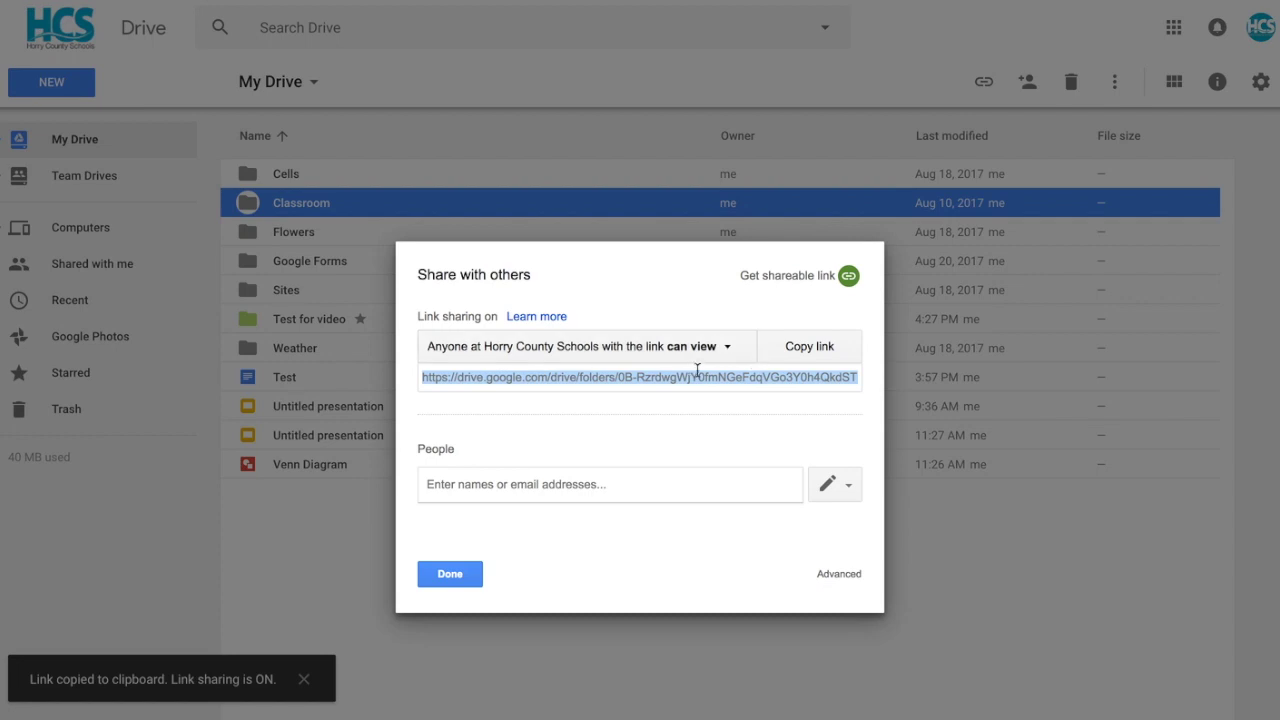
left_click(724, 350)
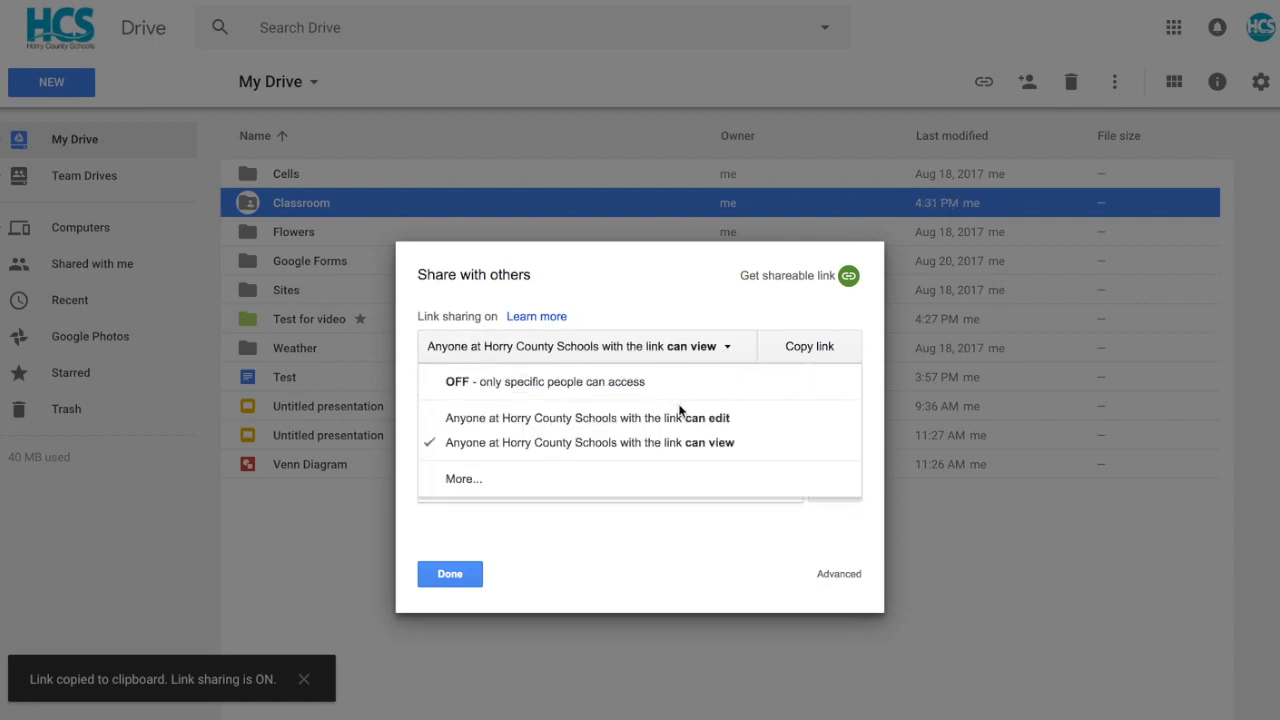
left_click(444, 580)
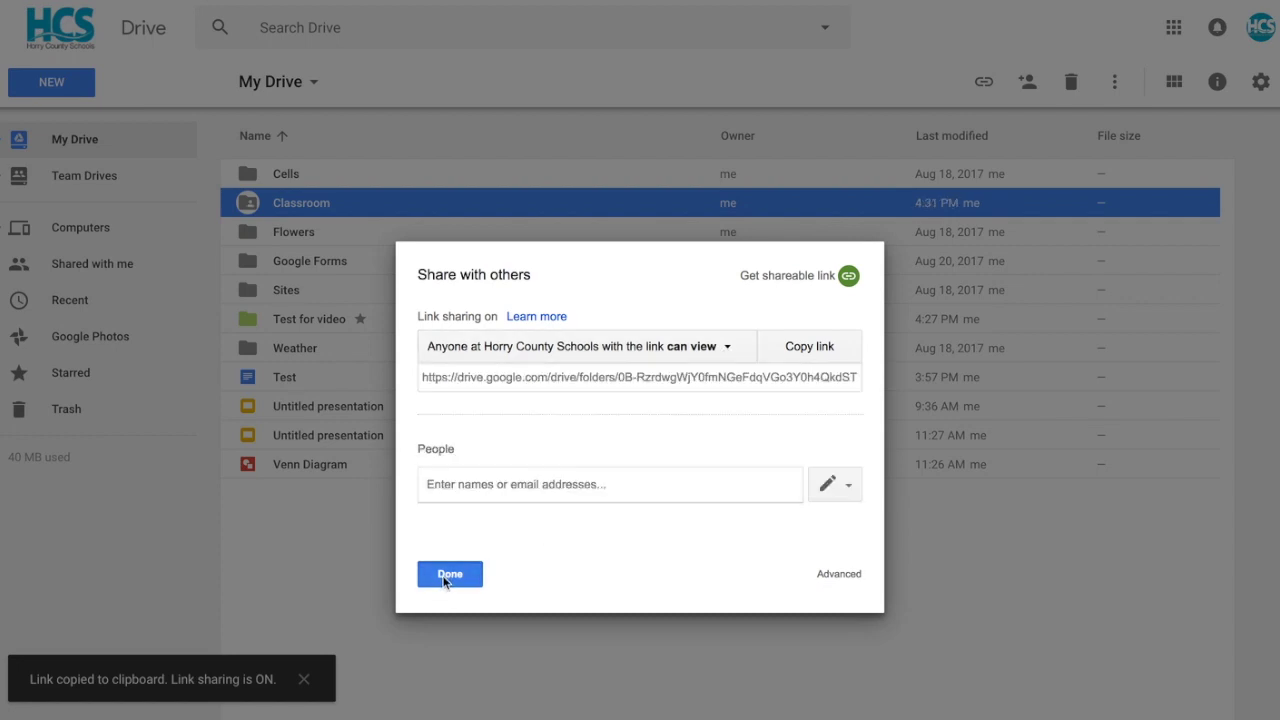
left_click(449, 575)
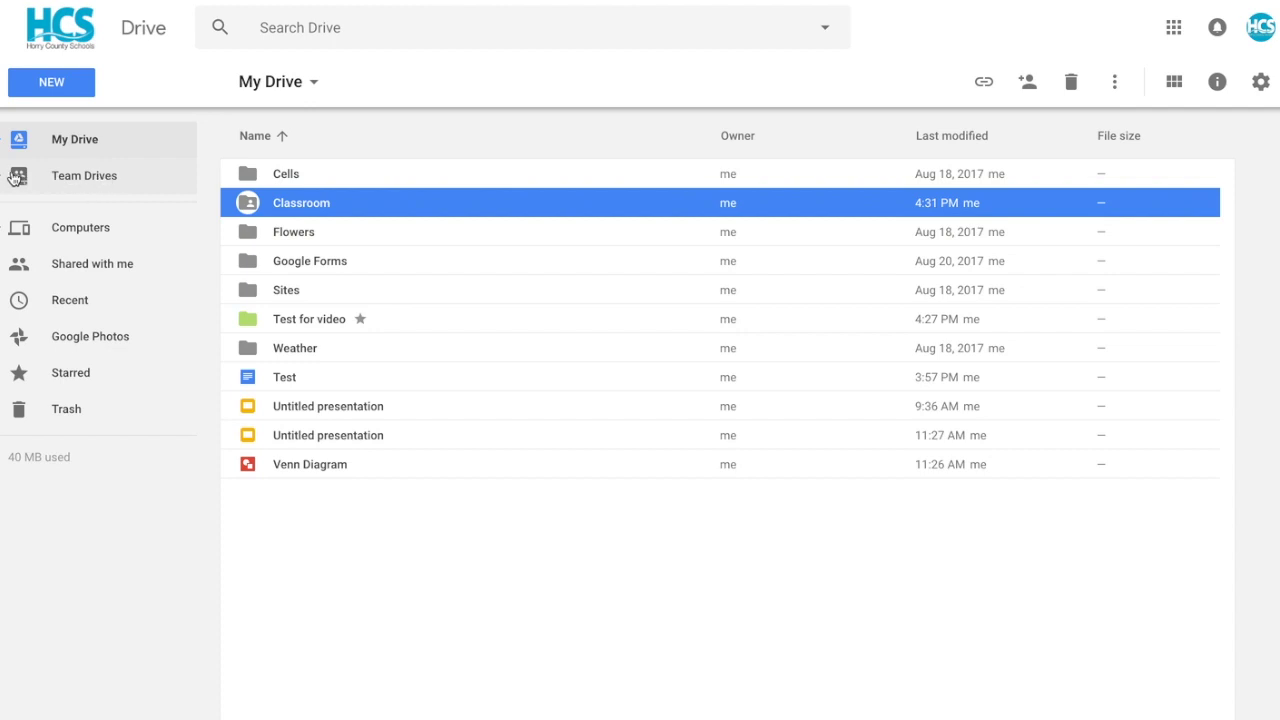
left_click(18, 177)
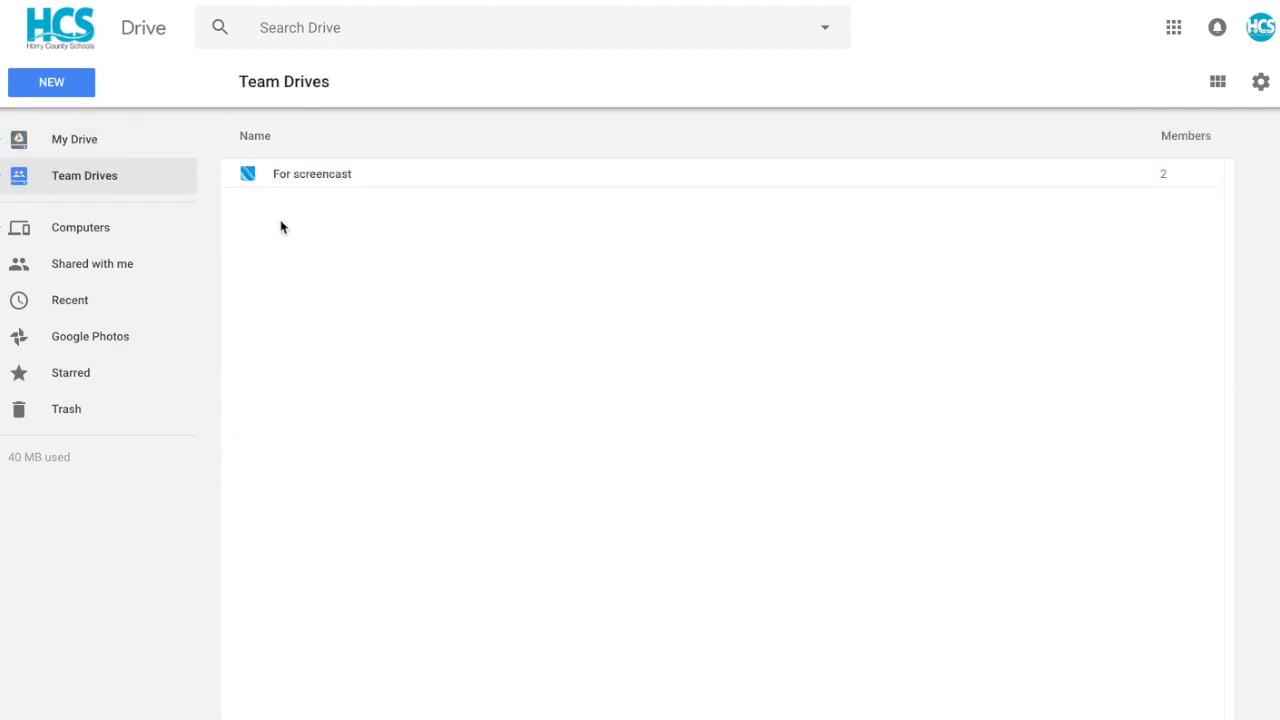
left_click(80, 274)
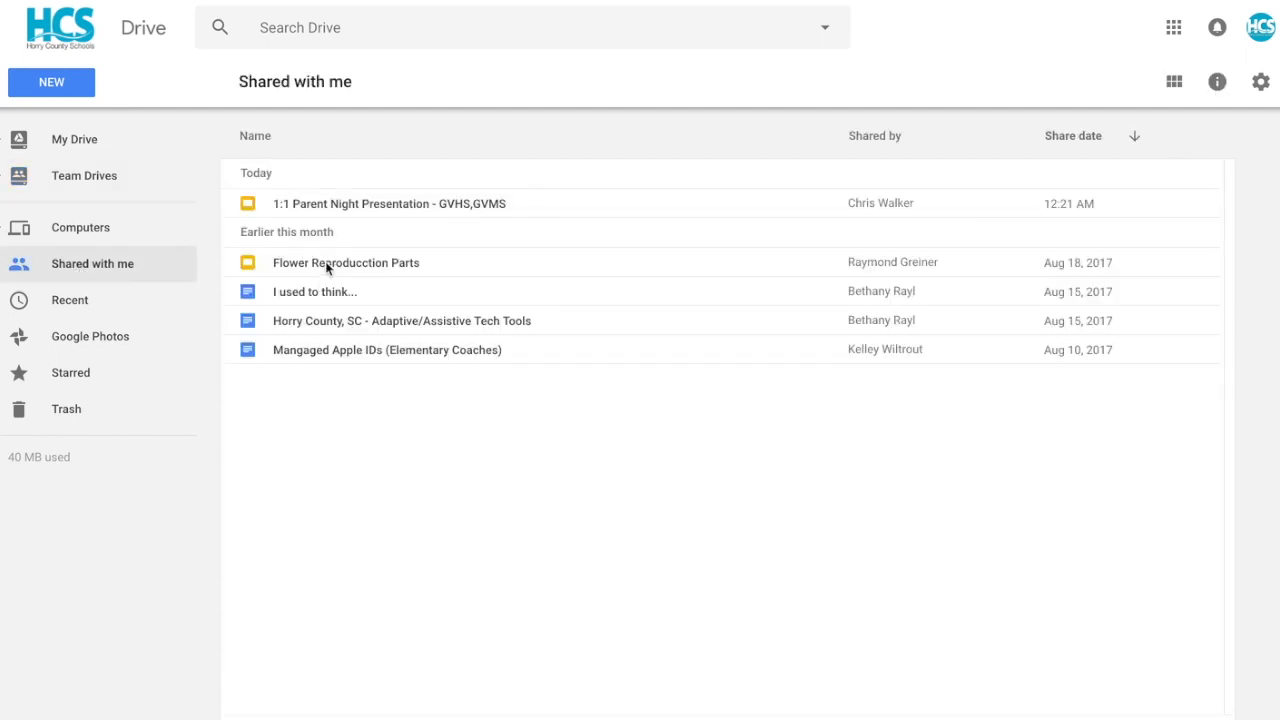
right_click(325, 261)
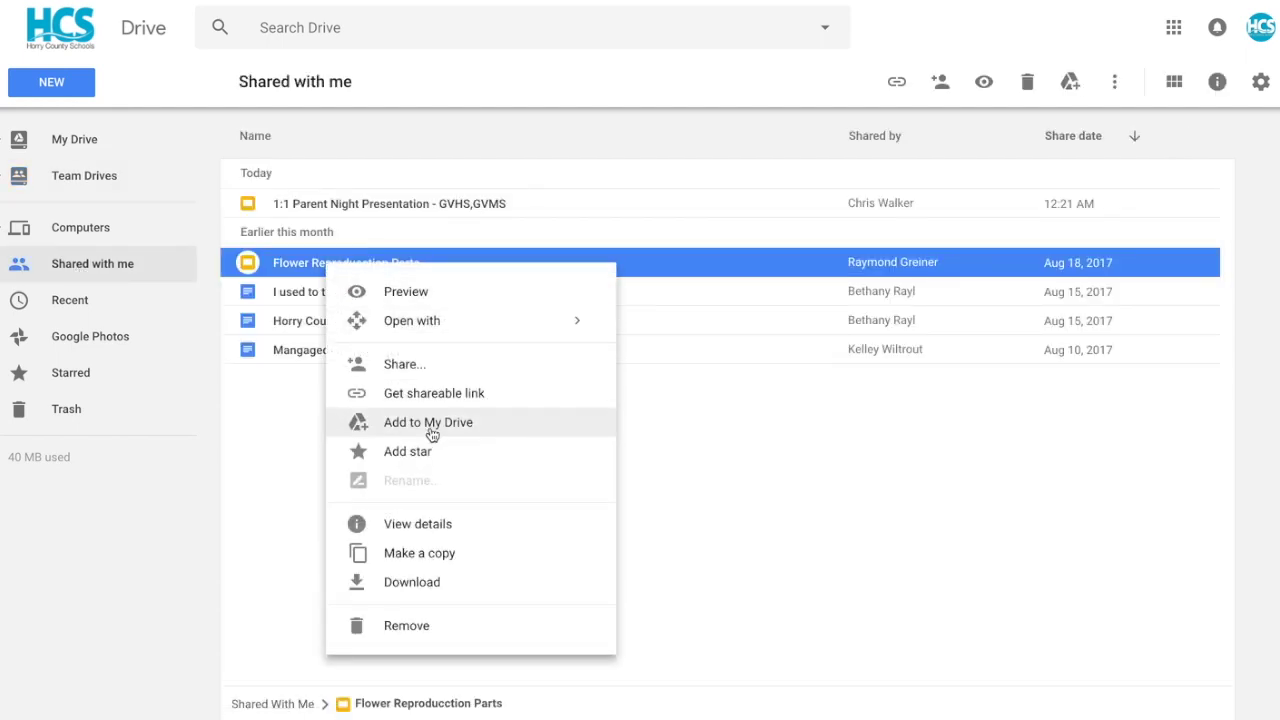
left_click(64, 139)
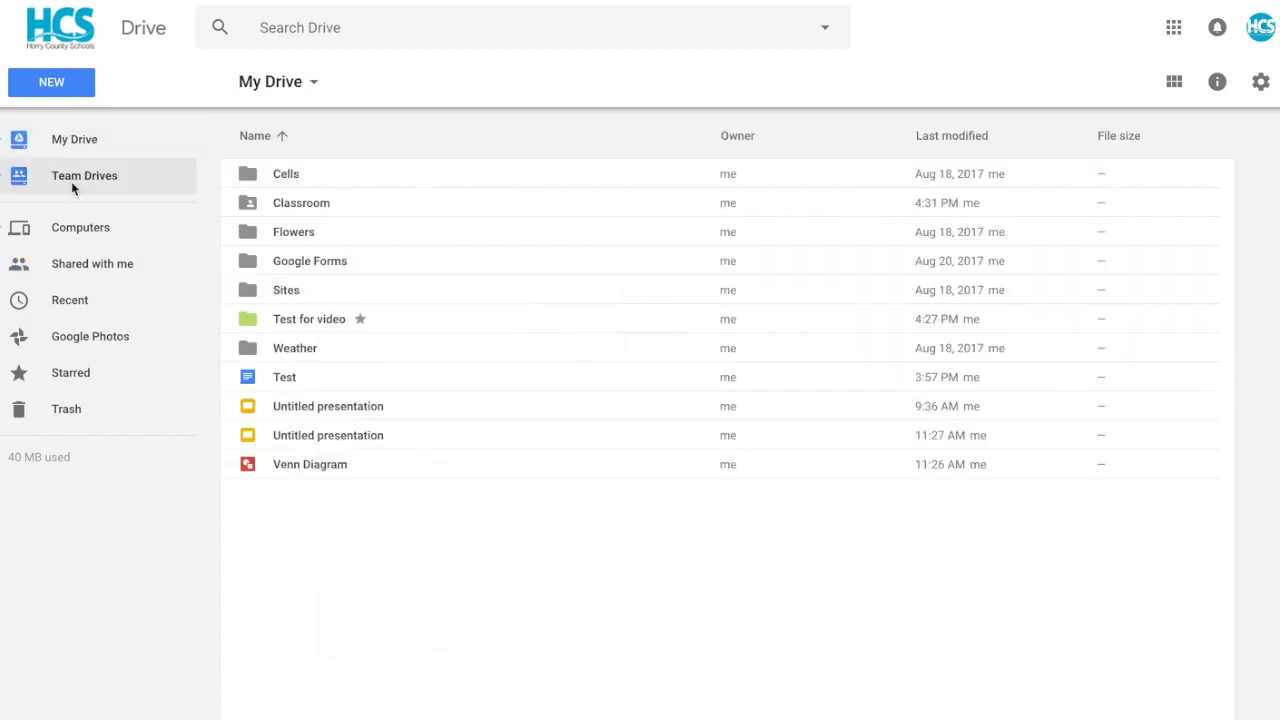
left_click(71, 181)
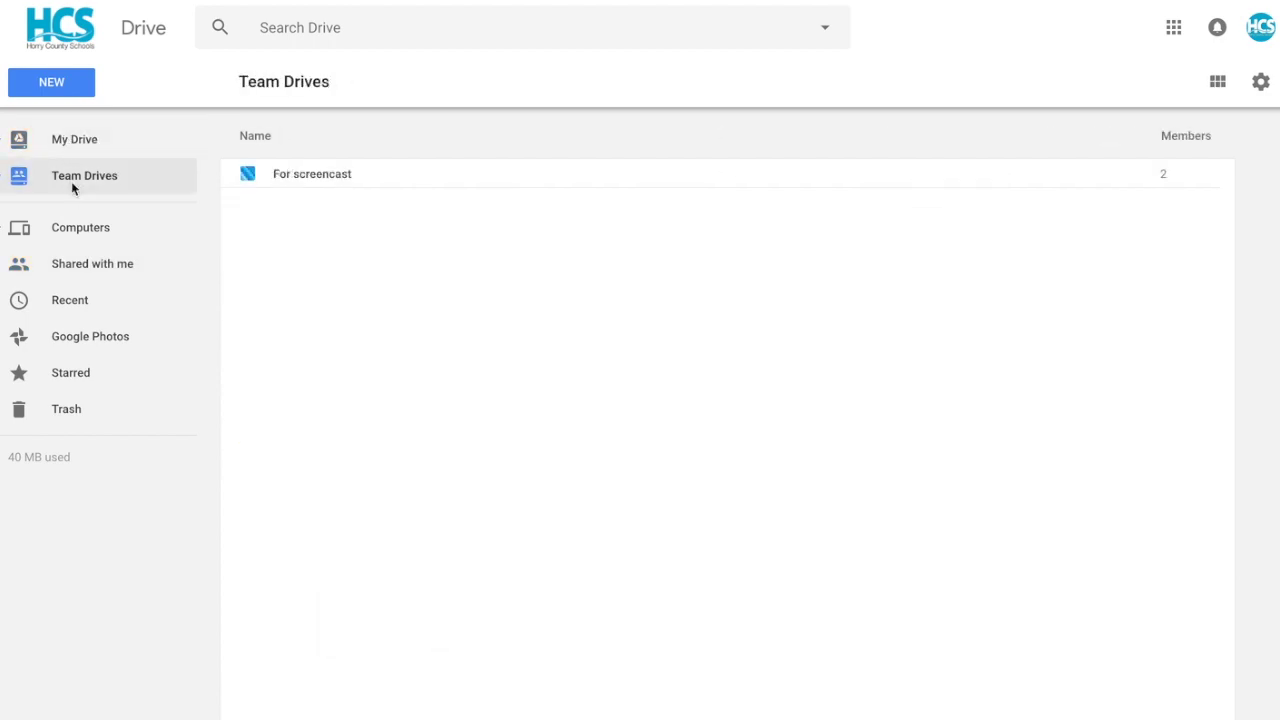
- Create a Team Drive named 'for this video' and open it
left_click(65, 87)
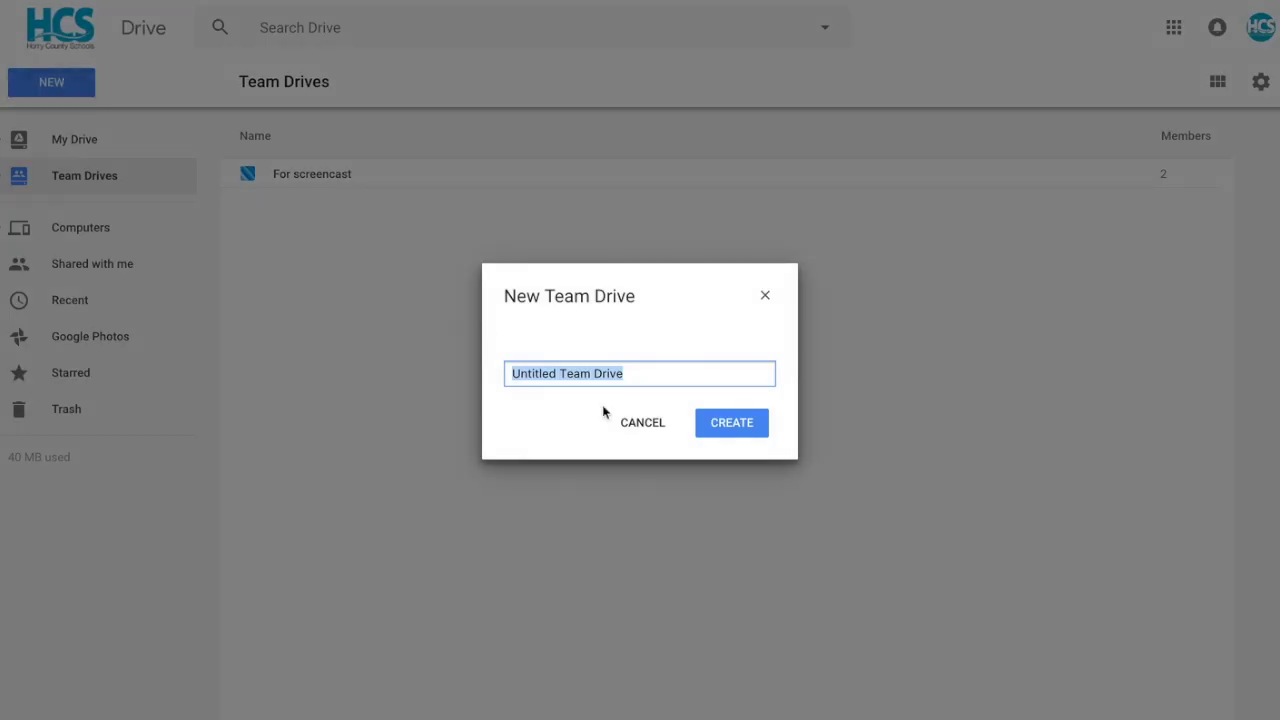
type("for this video")
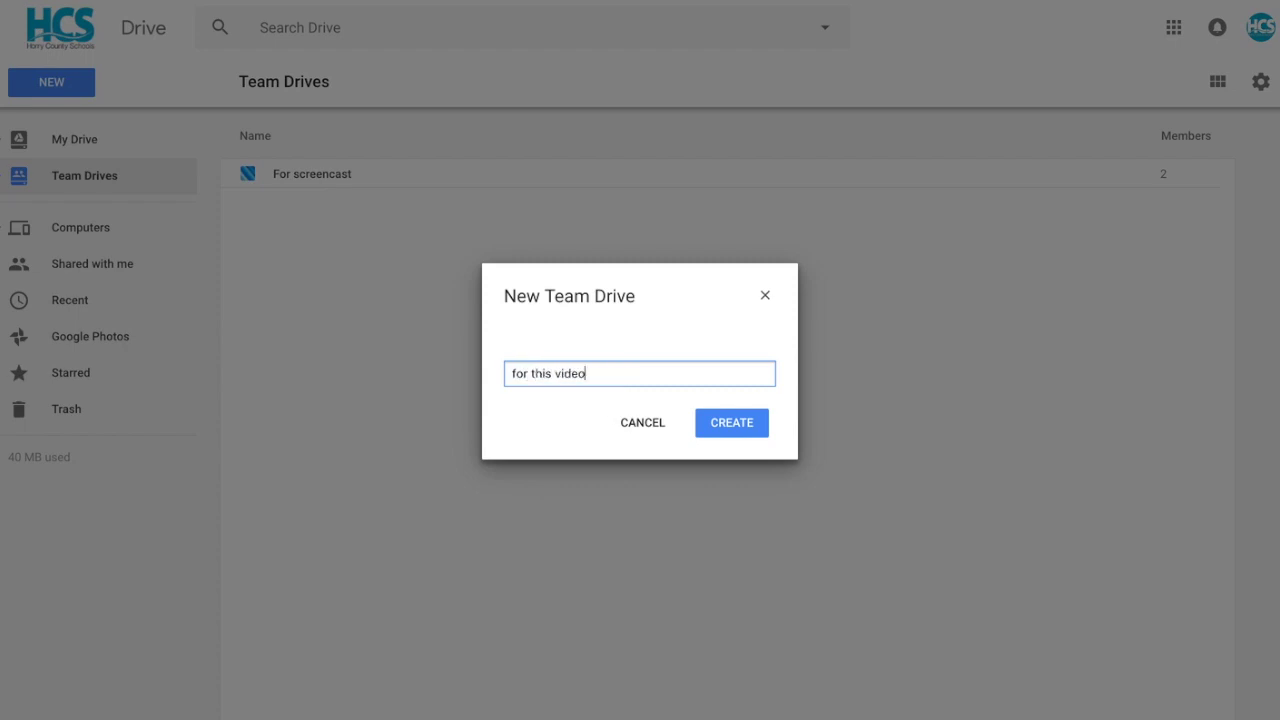
left_click(753, 430)
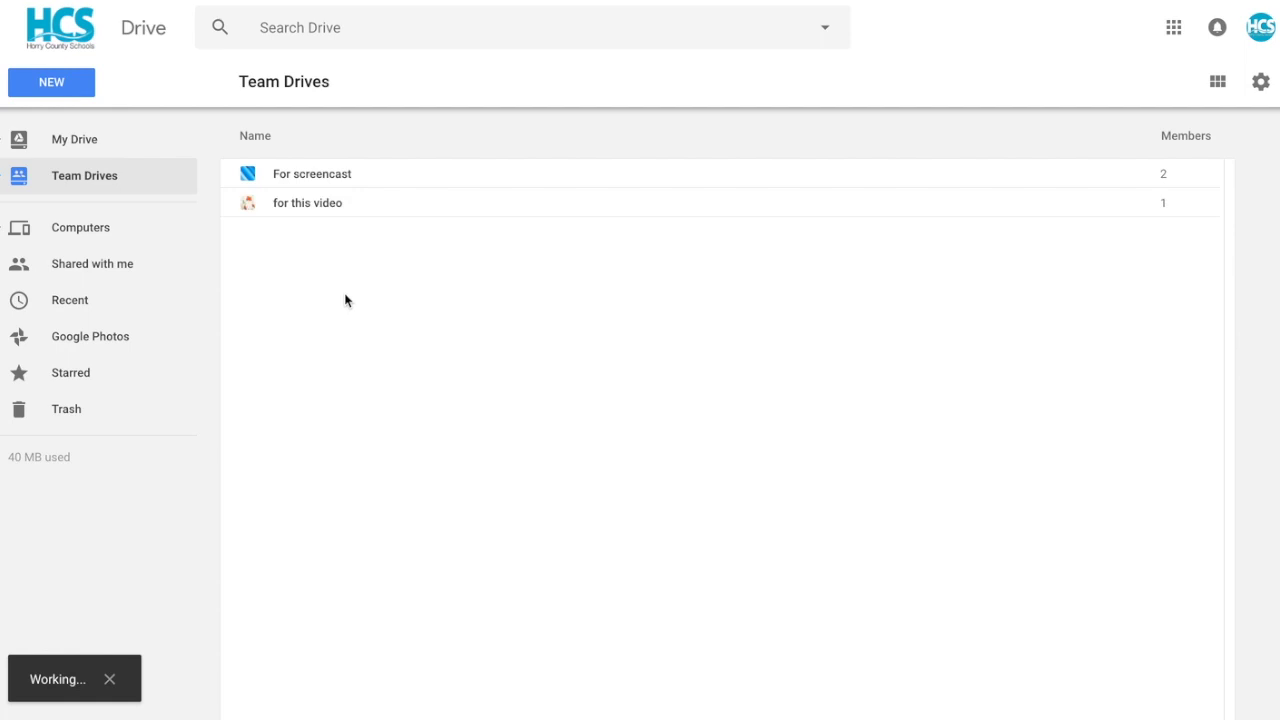
left_click(303, 206)
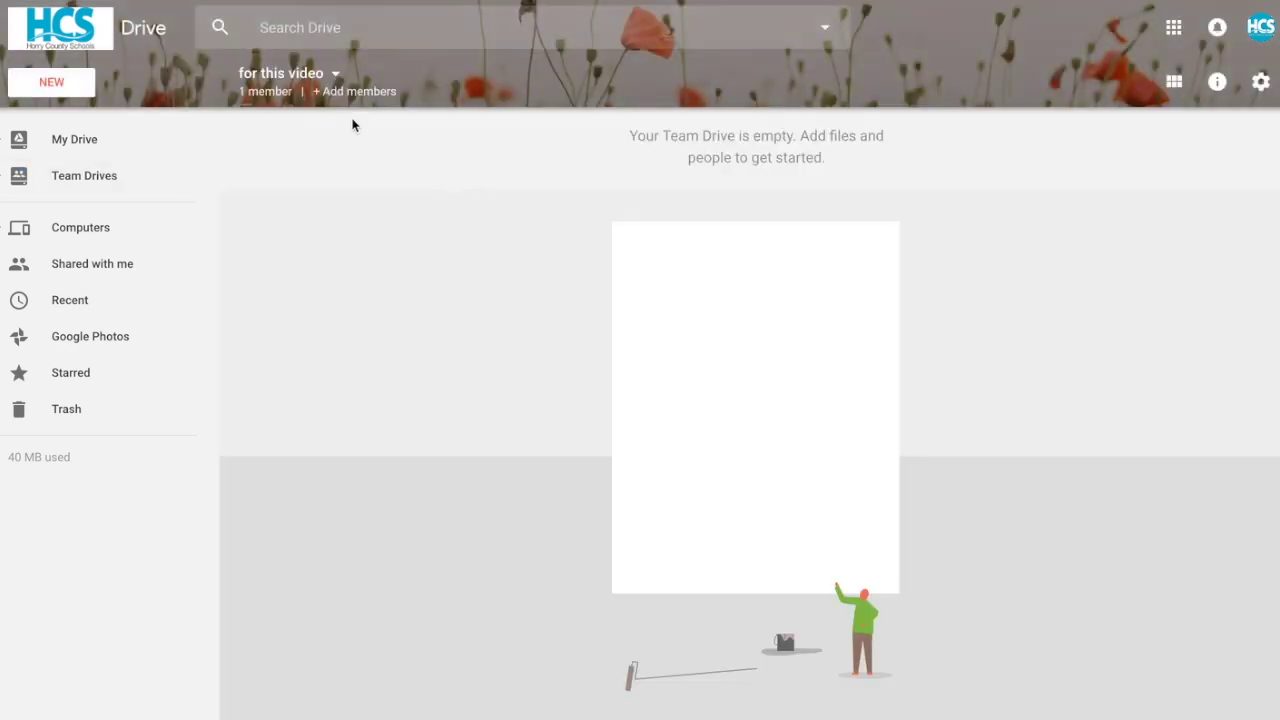
- Enter the new member's school e-mail address in the team drive's Add members dialog
left_click(352, 93)
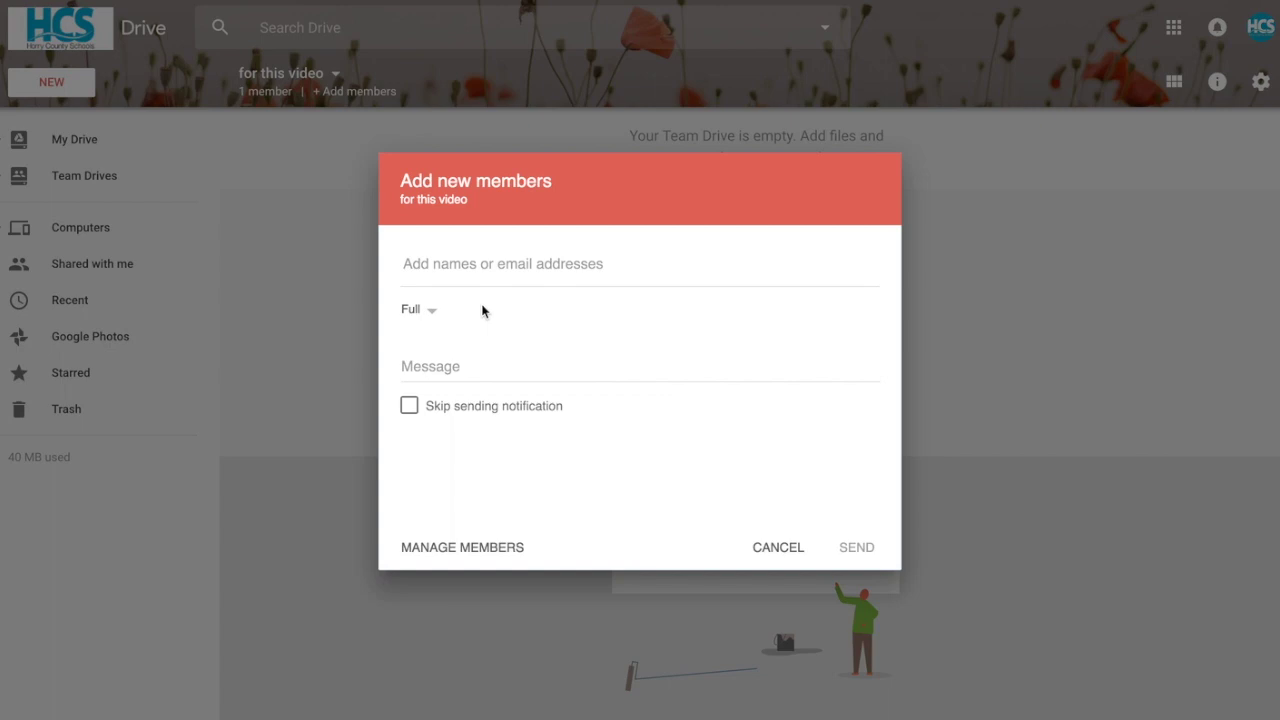
left_click(443, 263)
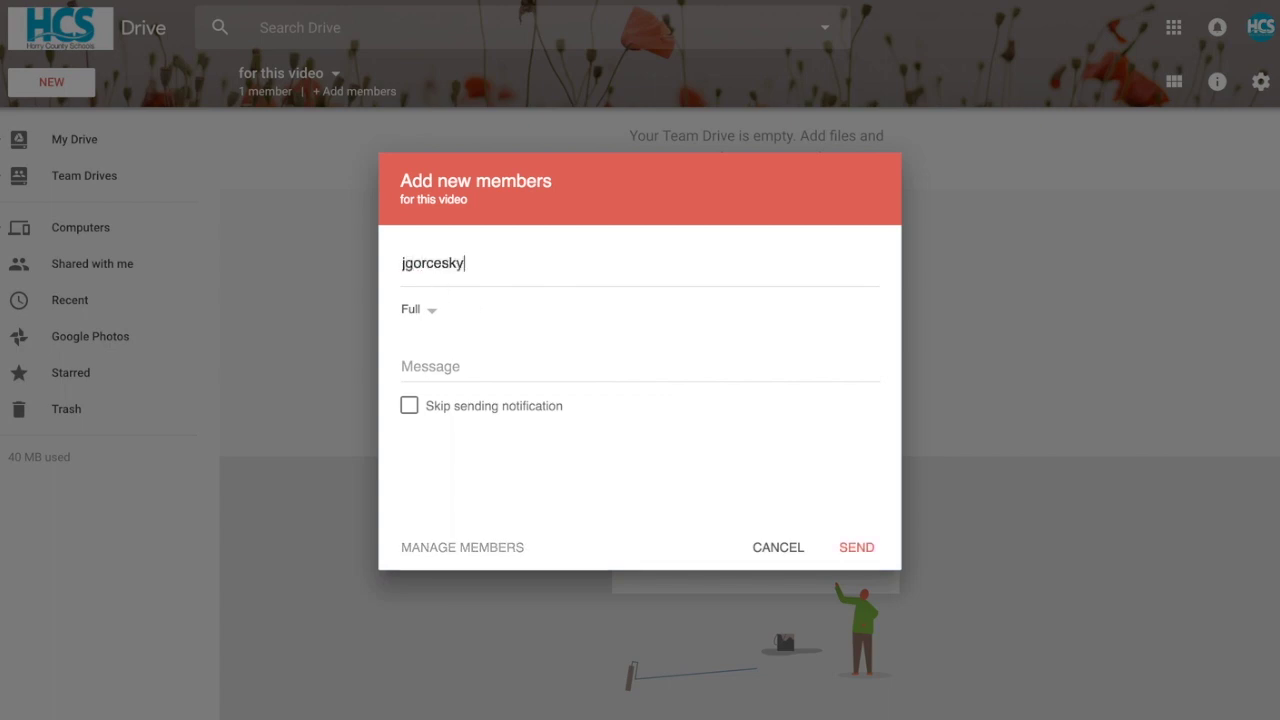
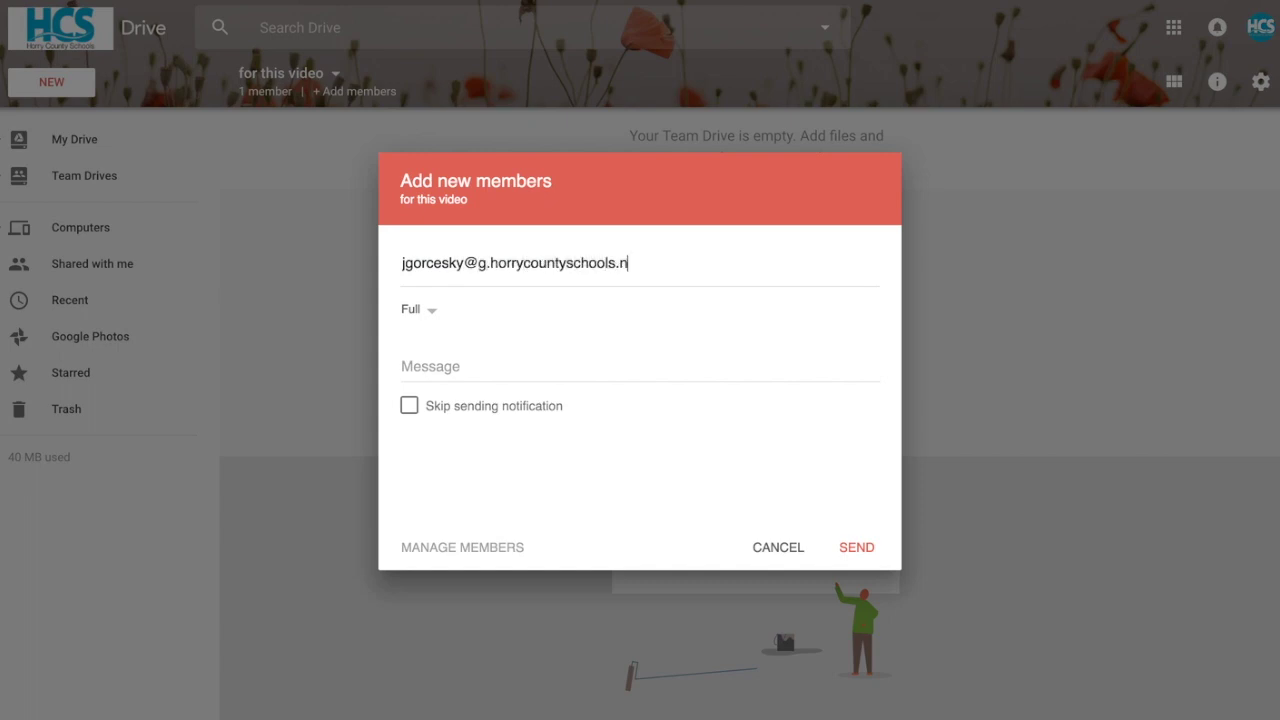
left_click(426, 312)
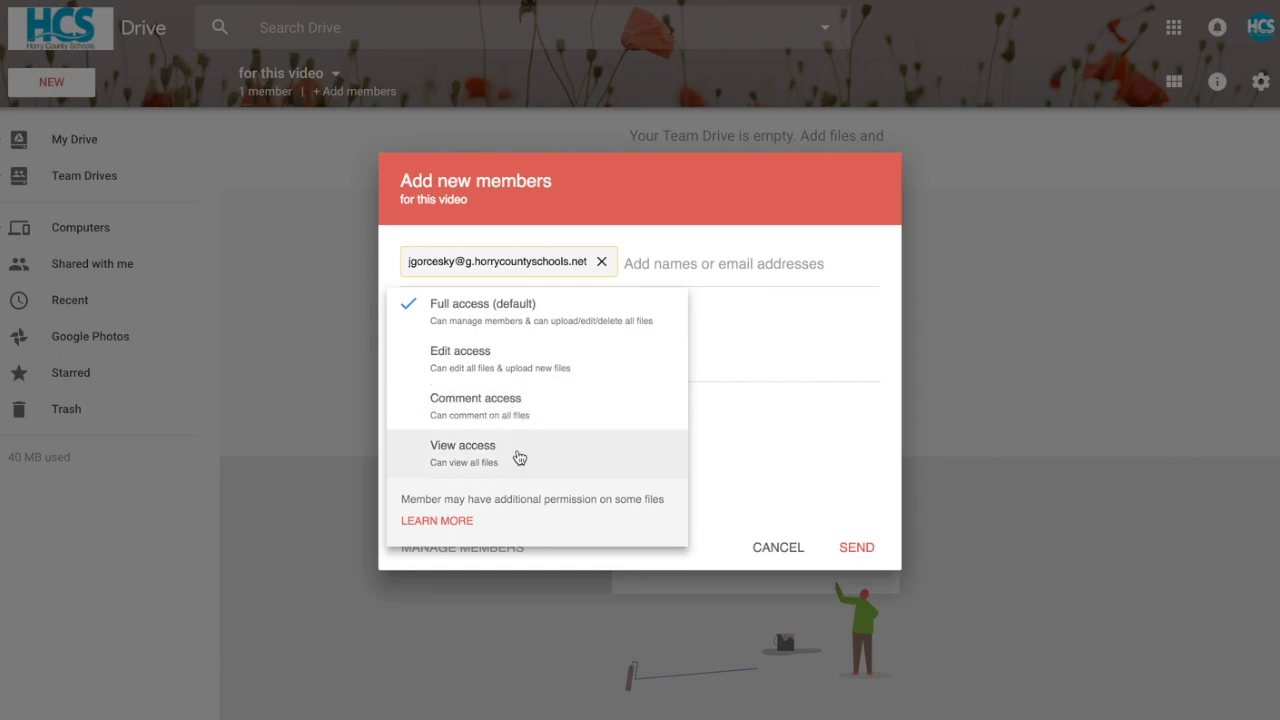
- Keep Full access for the new member and send the email invitation to 'for this video'
left_click(560, 320)
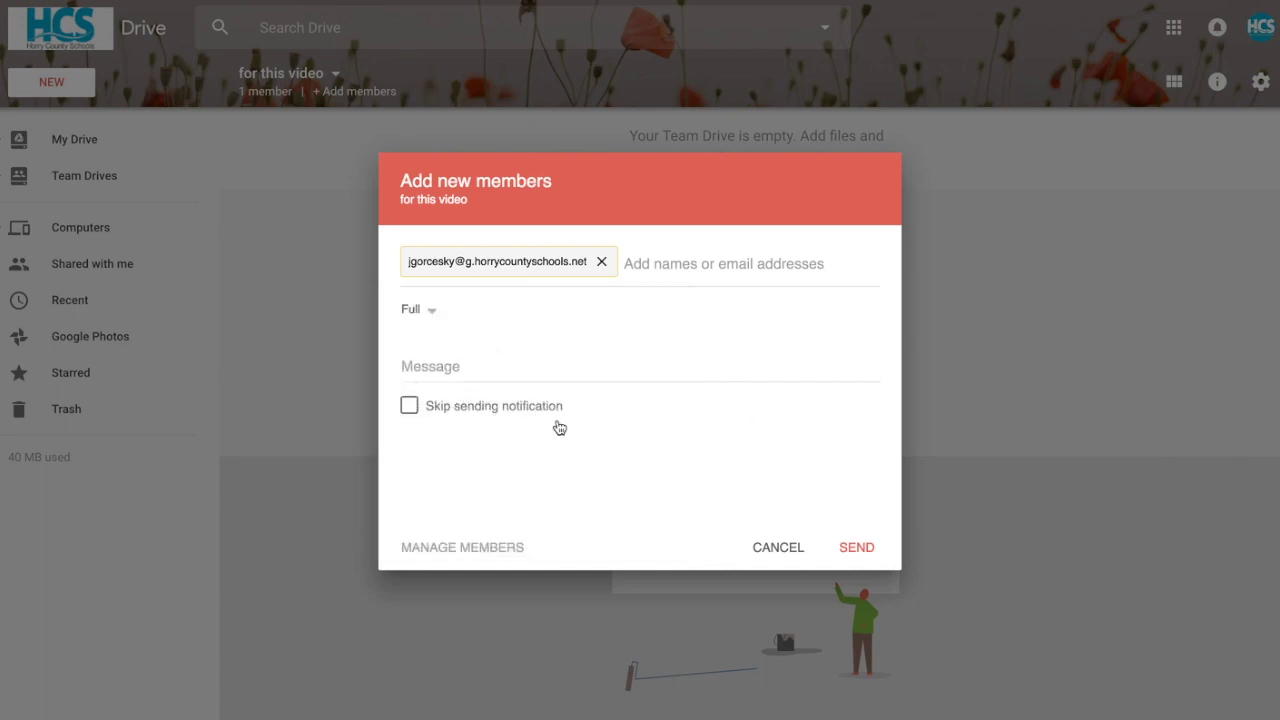
left_click(848, 556)
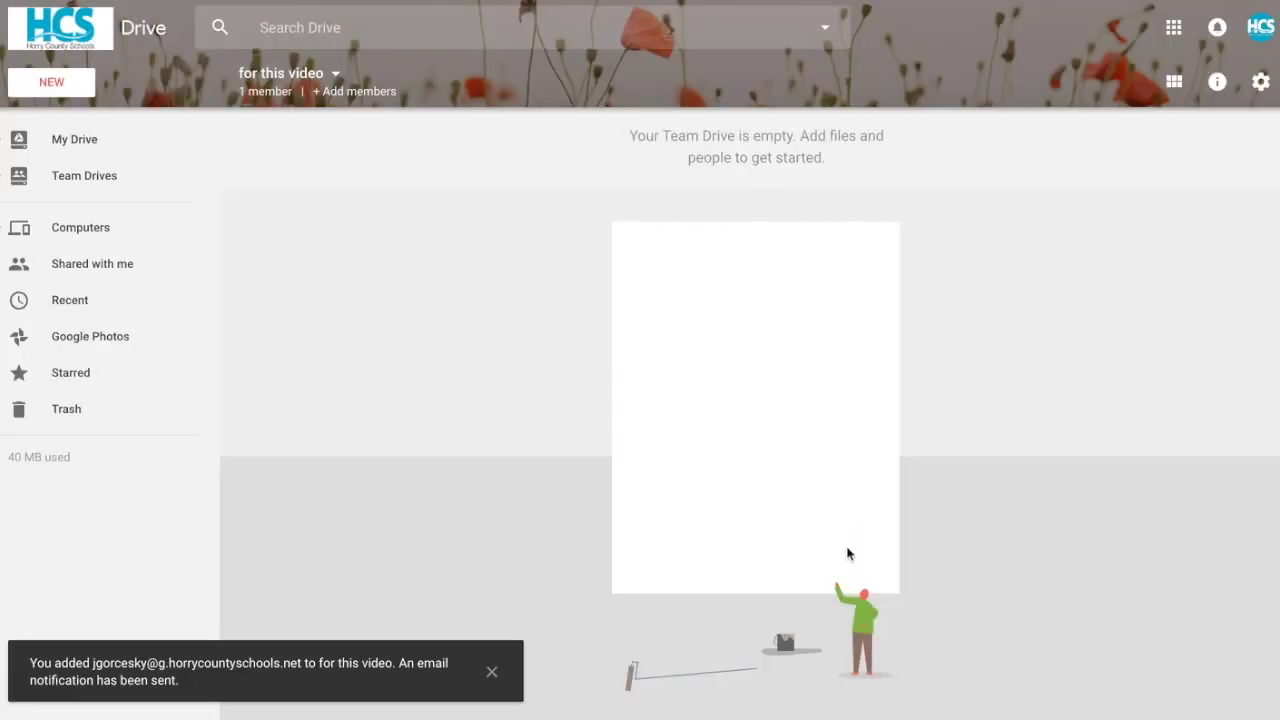